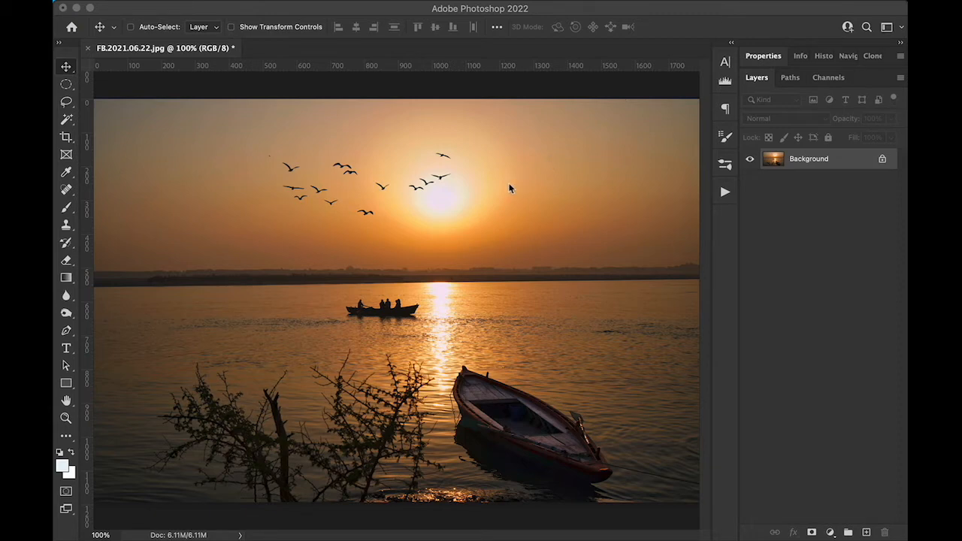
Step: Select all the birds in the sky with loose freehand Lasso outlines, adding each group to the same selection
left_click(67, 84)
left_click(69, 84)
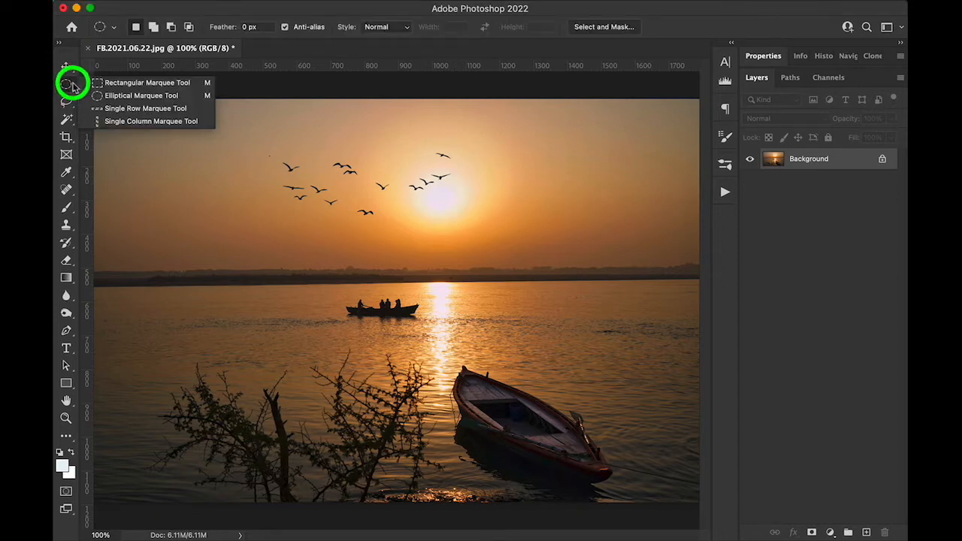
left_click(66, 101)
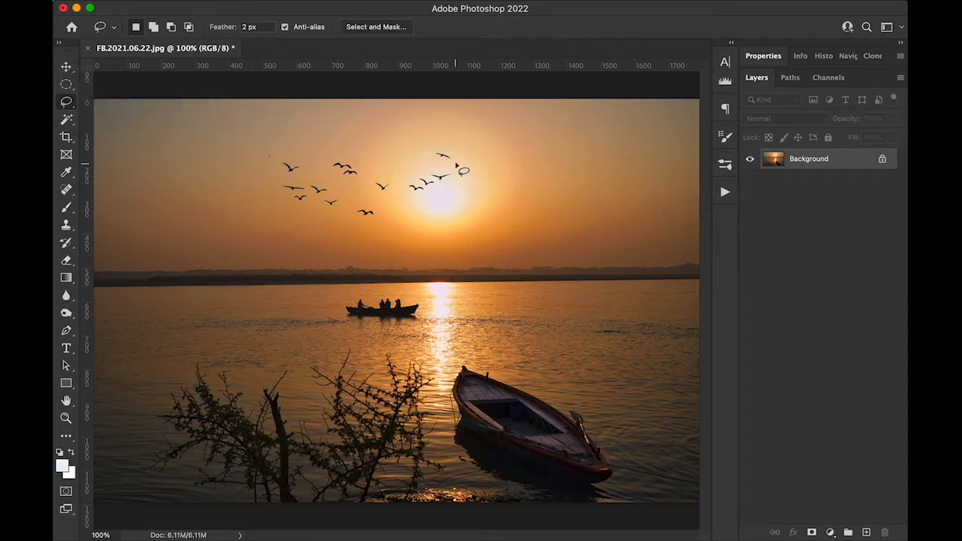
mouse_move(447, 153)
left_mouse_down()
mouse_move(434, 148)
mouse_move(436, 158)
mouse_move(451, 158)
mouse_move(444, 150)
left_mouse_up()
left_click(439, 170)
mouse_move(440, 162)
left_mouse_down()
mouse_move(451, 160)
mouse_move(444, 143)
mouse_move(434, 148)
mouse_move(445, 161)
left_mouse_up()
key("shift")
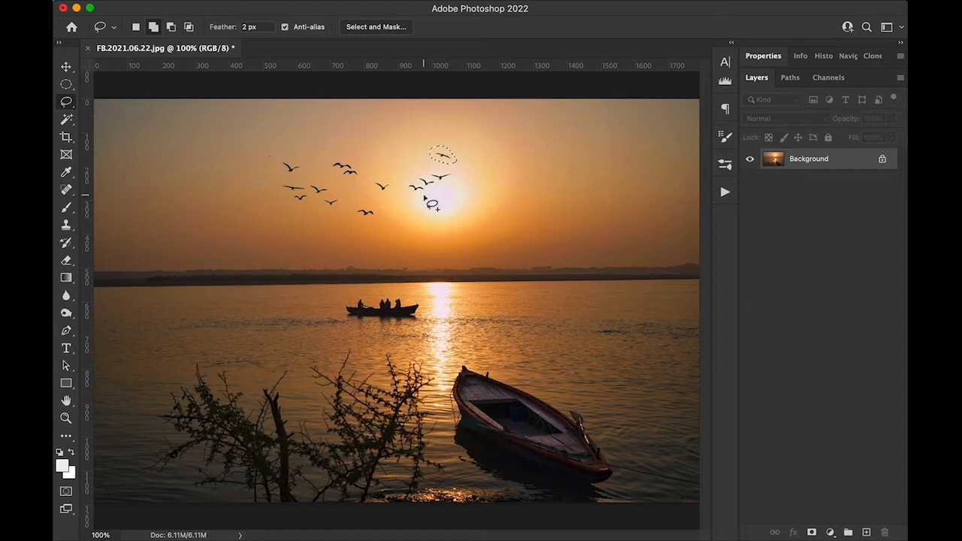
mouse_move(427, 192)
left_mouse_down()
mouse_move(452, 182)
mouse_move(445, 163)
mouse_move(403, 181)
mouse_move(429, 196)
mouse_move(388, 193)
mouse_move(387, 177)
mouse_move(374, 181)
mouse_move(387, 197)
mouse_move(375, 217)
mouse_move(378, 208)
mouse_move(354, 208)
mouse_move(371, 221)
left_mouse_up()
mouse_move(358, 187)
left_mouse_down()
mouse_move(334, 156)
mouse_move(336, 173)
mouse_move(349, 183)
mouse_move(336, 208)
mouse_move(339, 193)
mouse_move(325, 183)
mouse_move(277, 186)
mouse_move(282, 197)
mouse_move(339, 201)
left_mouse_up()
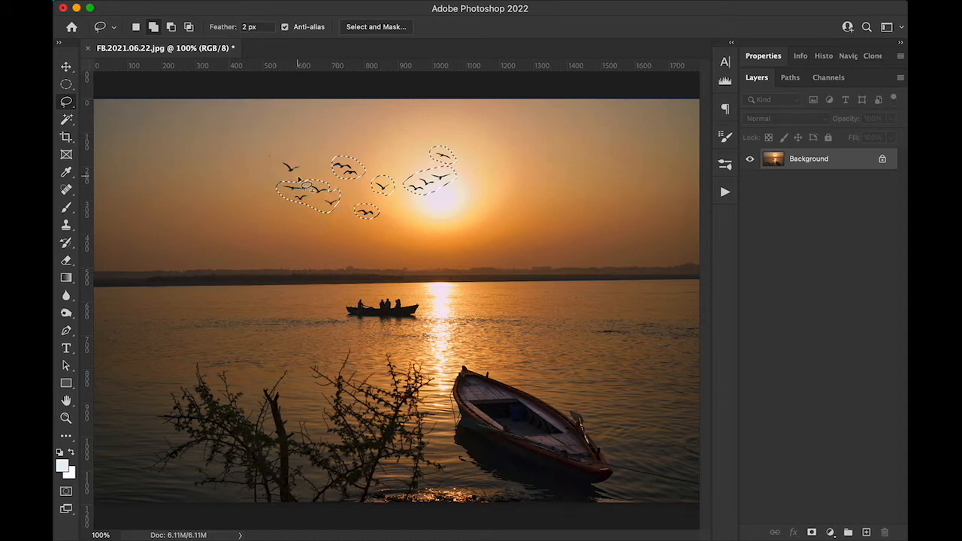
mouse_move(290, 173)
left_mouse_down()
mouse_move(302, 169)
mouse_move(298, 157)
mouse_move(279, 154)
mouse_move(275, 167)
mouse_move(291, 173)
left_mouse_up()
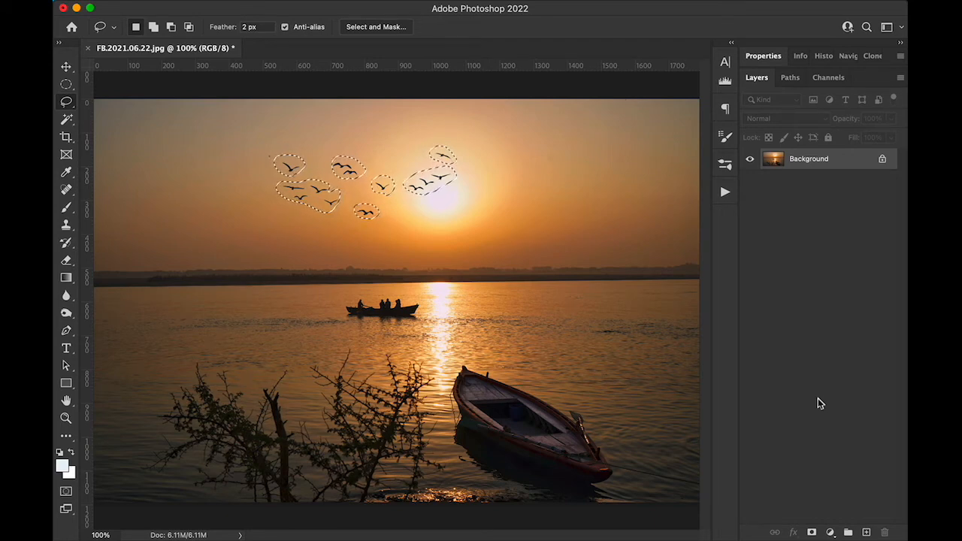
Step: Copy the selected birds to a new layer named BIIRDS and check it with the Background layer hidden
key("ctrl+j")
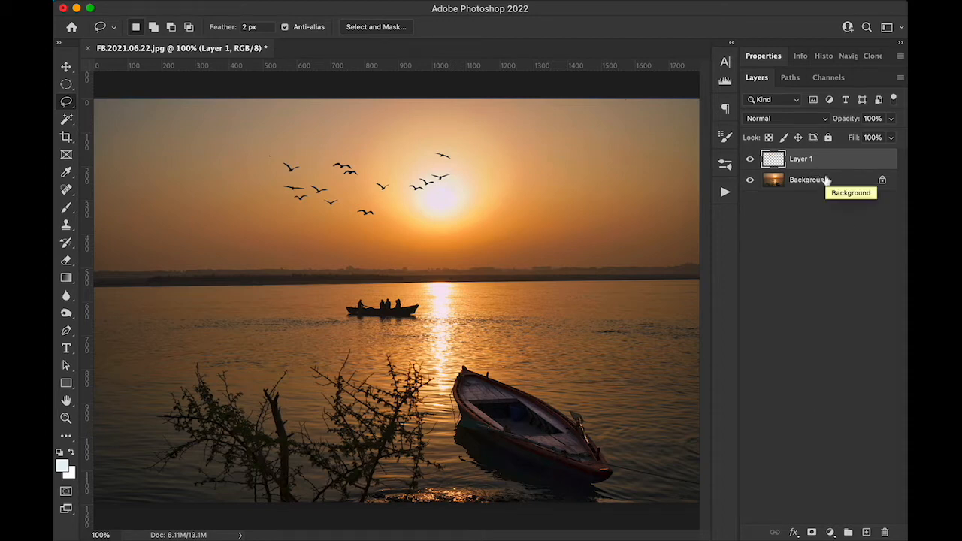
left_click(750, 181)
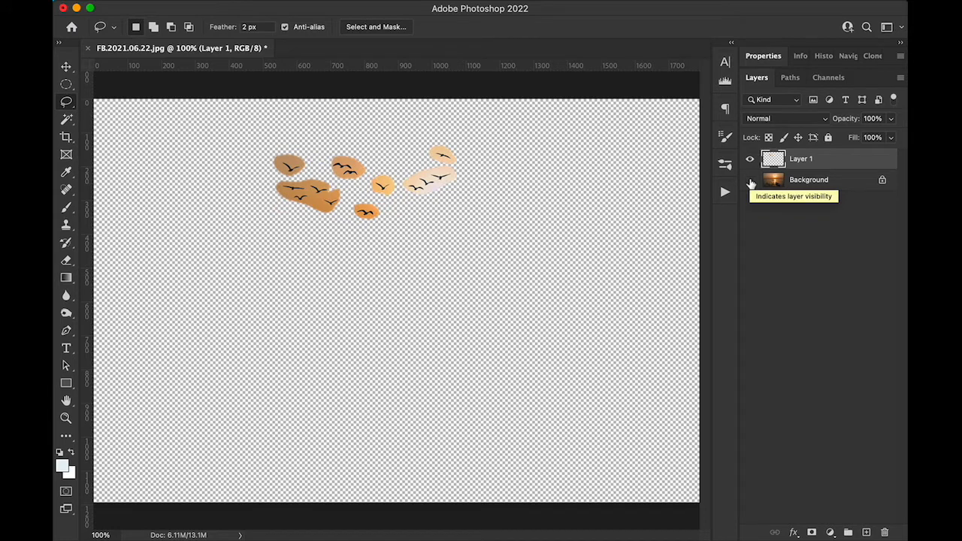
double_click(801, 159)
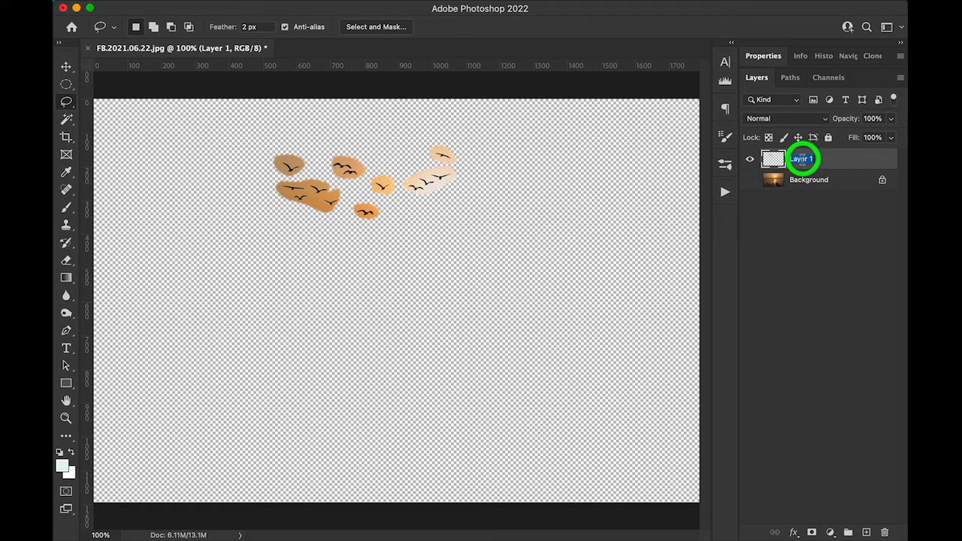
type("BirDS")
key("Return")
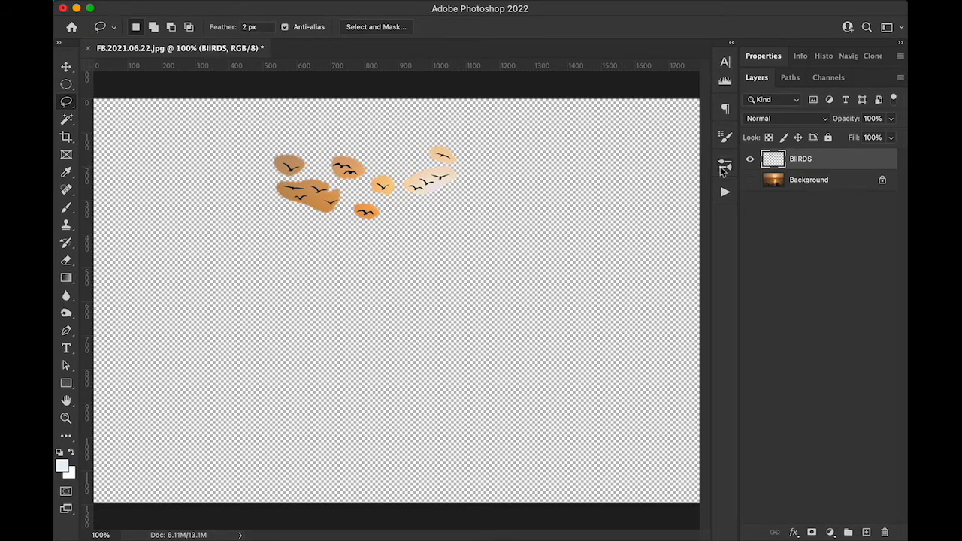
left_click(753, 180)
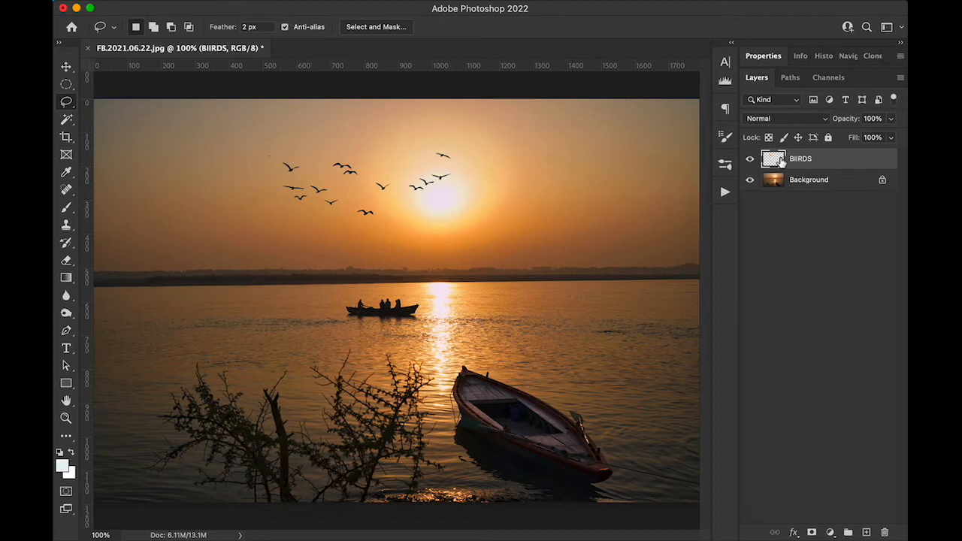
Step: Load the BIIRDS layer's outline as a selection, make the Background layer active and hide the BIIRDS layer
left_click(779, 160)
left_click(780, 163, "super")
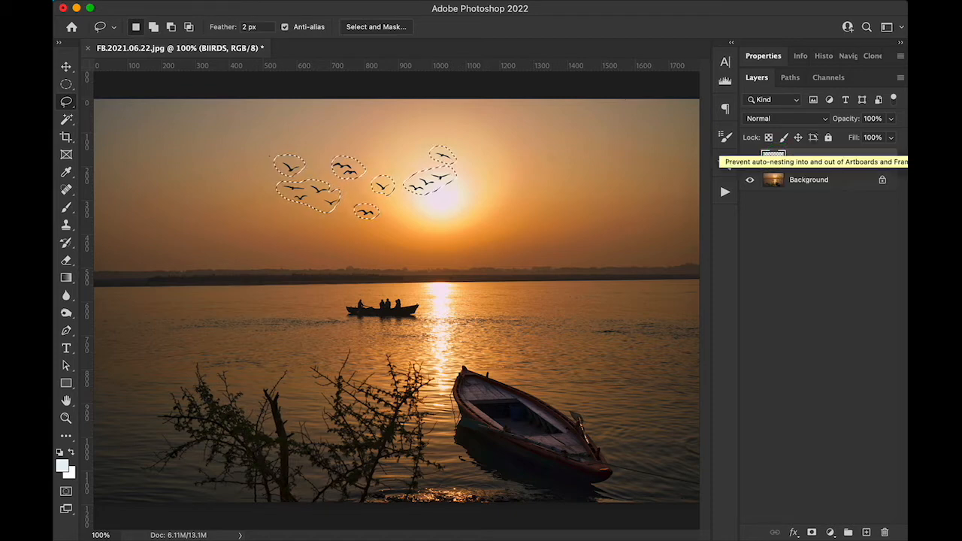
left_click(848, 188)
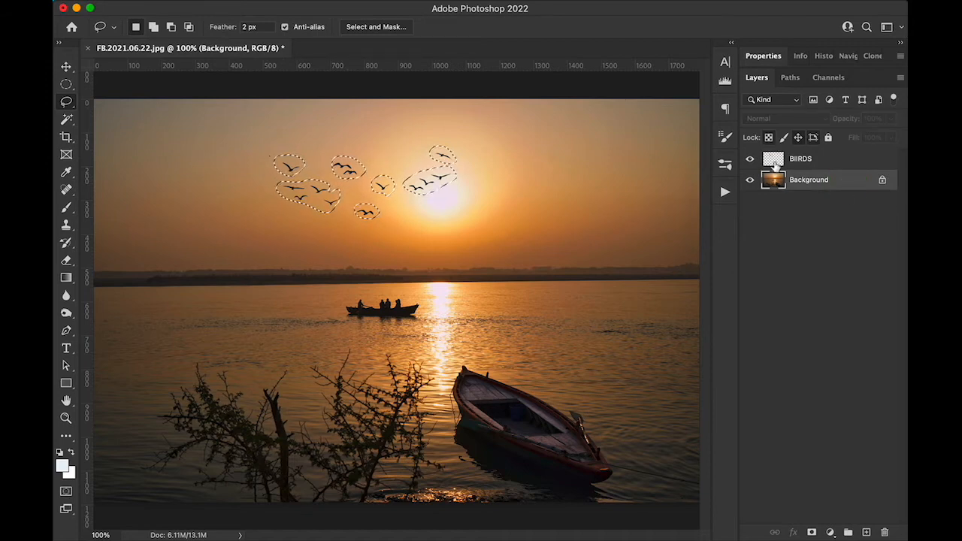
left_click(750, 159)
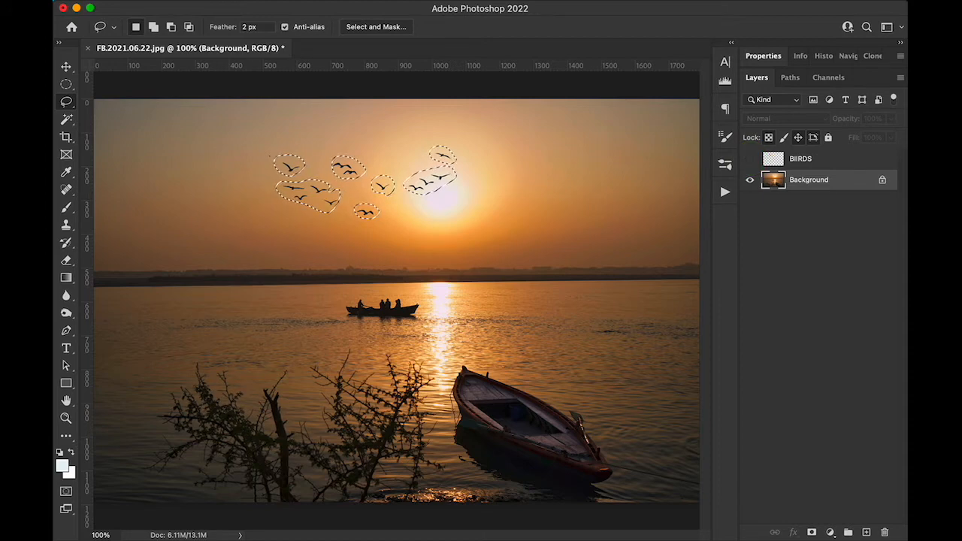
Step: Remove the selected birds from the Background with Content-Aware Fill, using Auto sampling and output to a new layer
left_click(181, 4)
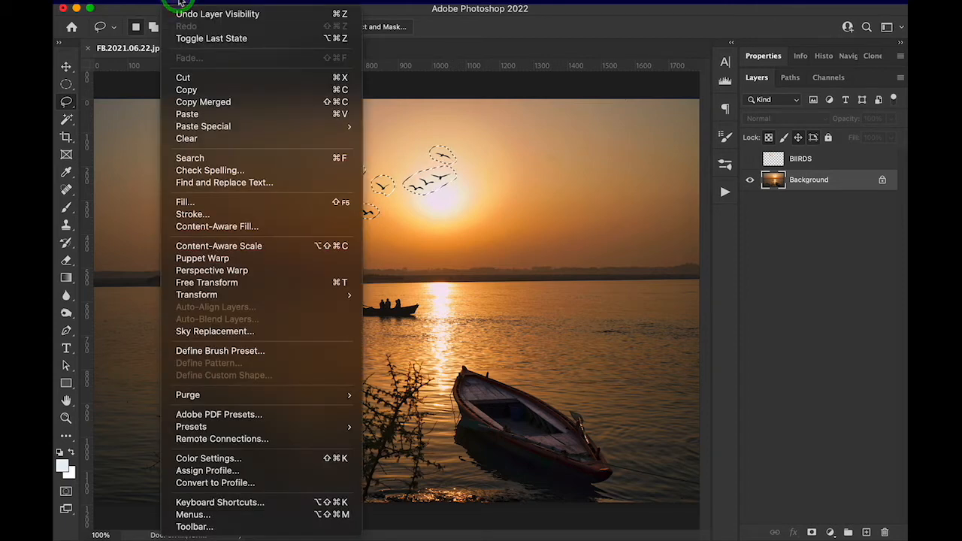
left_click(242, 228)
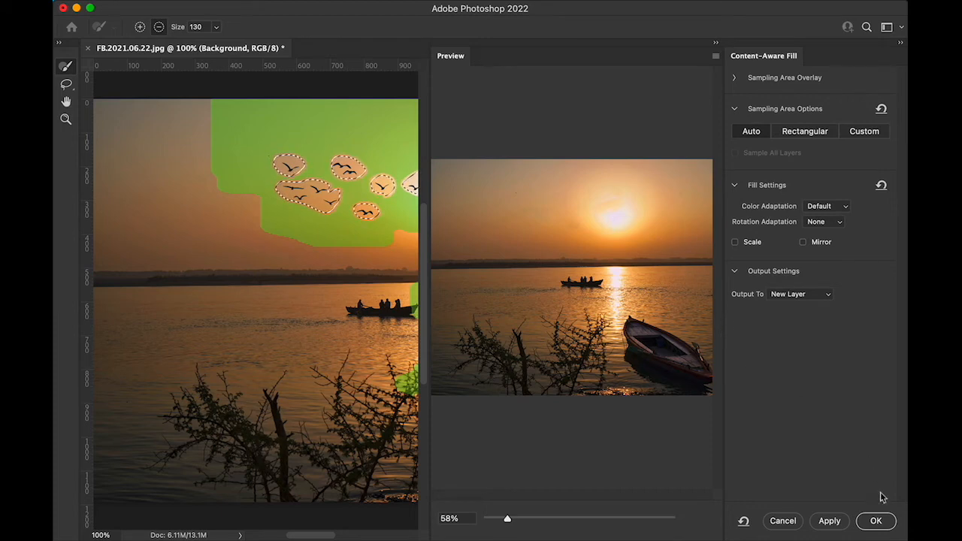
left_click(877, 522)
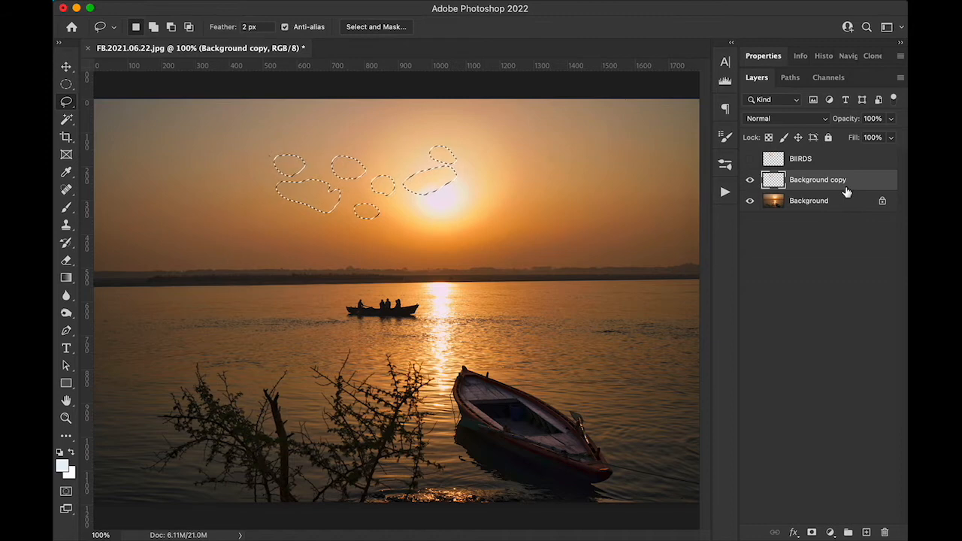
Step: Compare the sky with and without the content-aware fill layer by toggling that layer's visibility
left_click(750, 181)
left_click(750, 180)
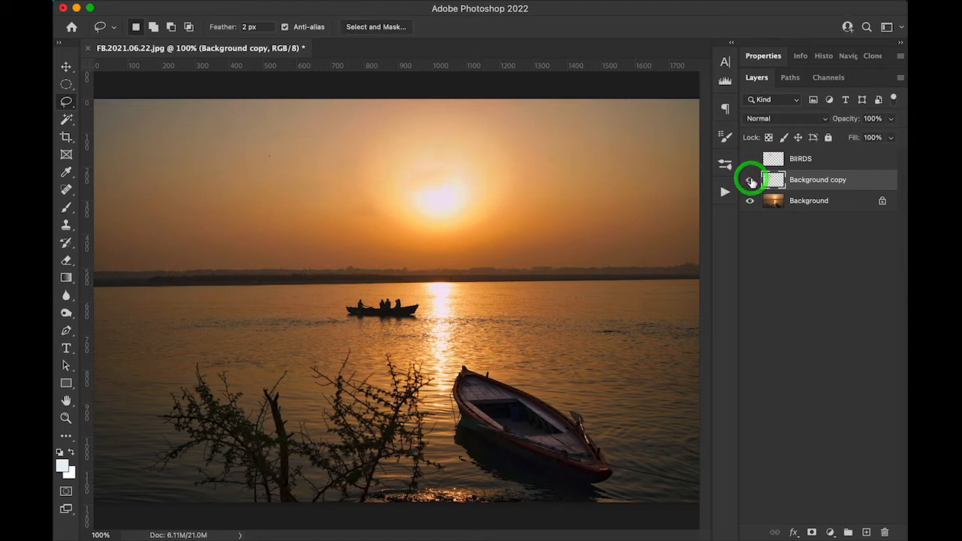
left_click(750, 181)
left_click(750, 181)
left_click(751, 181)
left_click(750, 181)
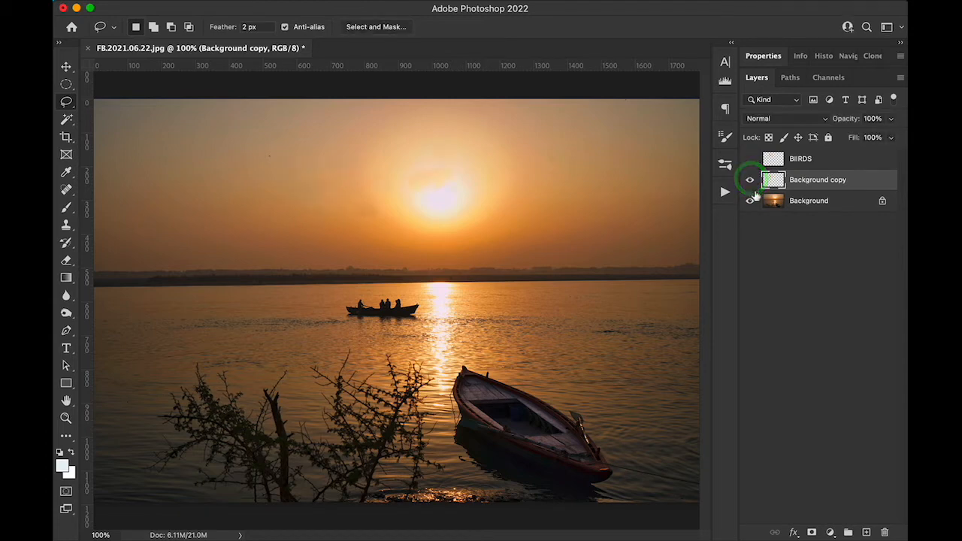
Step: Inspect the fill patches with the Background hidden, rename their layer NO BIRDS, and show the Background again
left_click(750, 202)
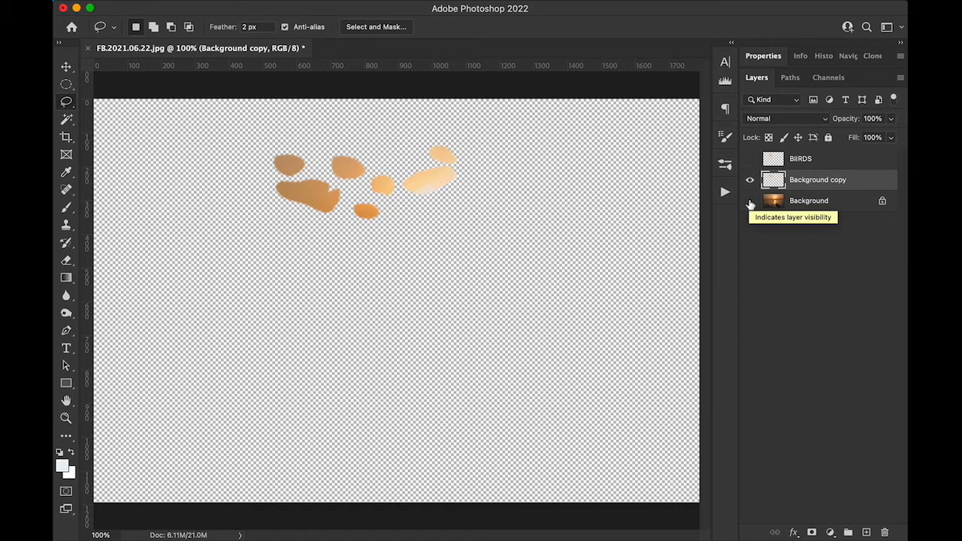
double_click(801, 180)
type("NO BIRDS")
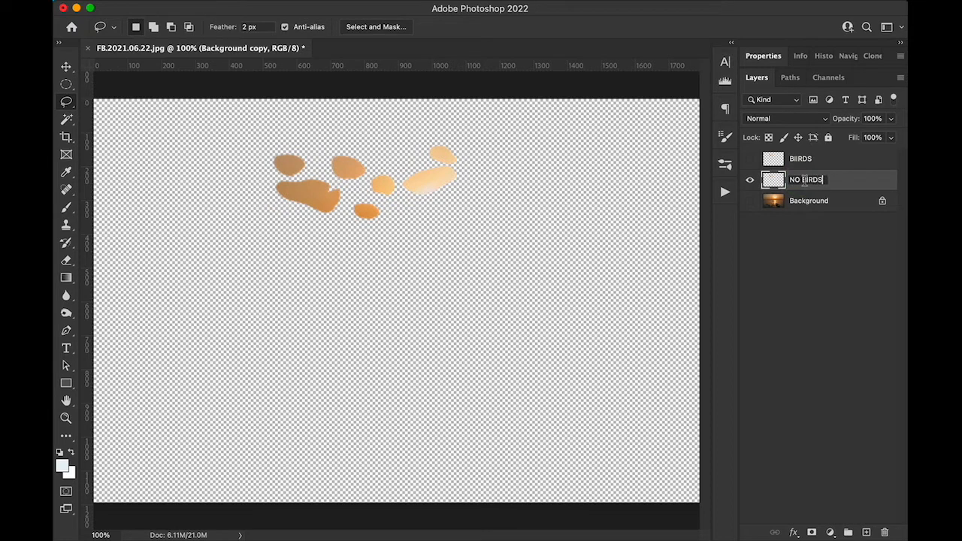
key("Return")
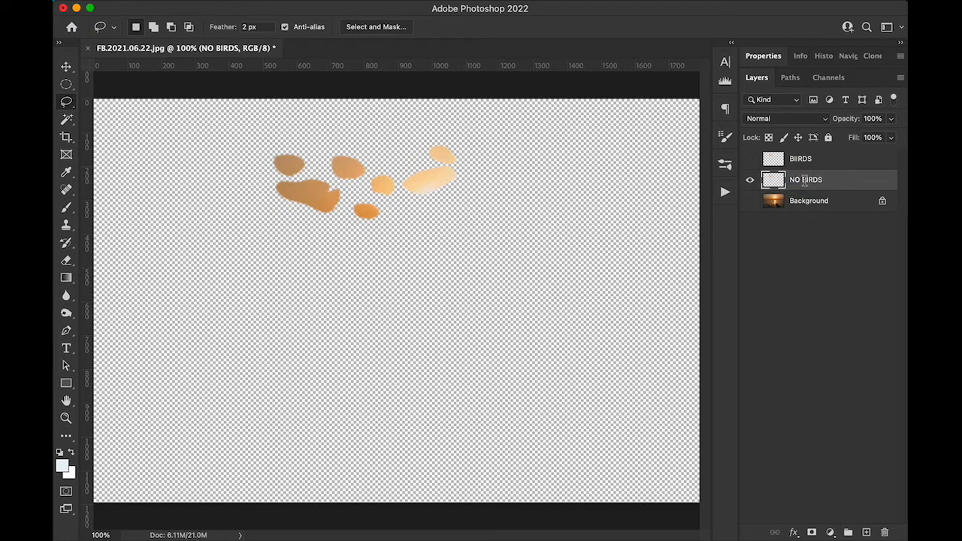
left_click(748, 200)
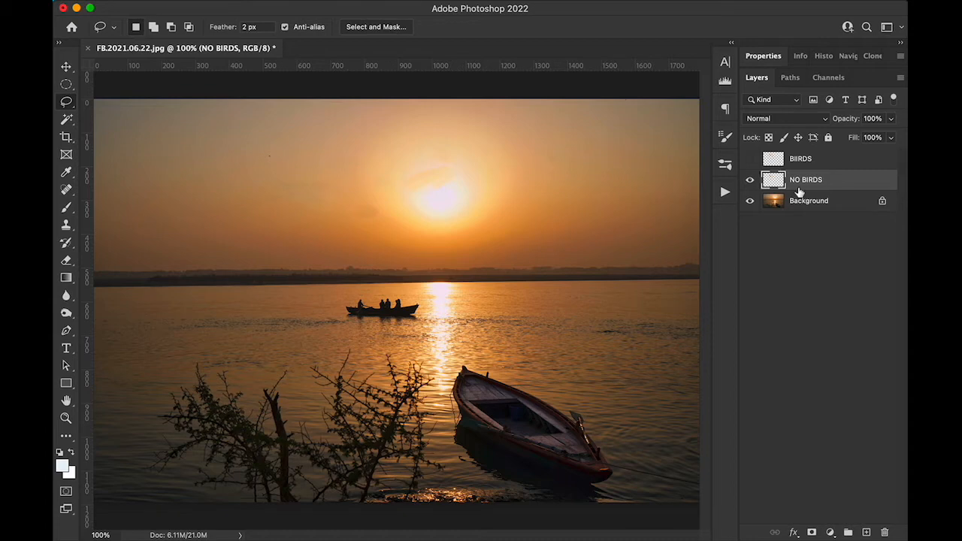
Step: Blend the fill blemishes around the sun on the NO BIRDS layer using the Clone Stamp at size 60 and 19% flow
key("super+plus")
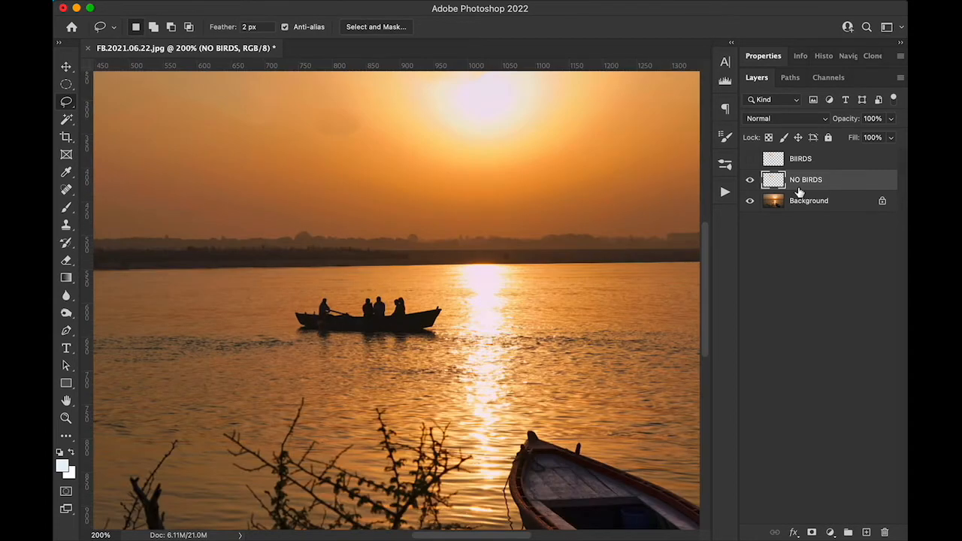
left_click_drag(423, 118, 513, 228)
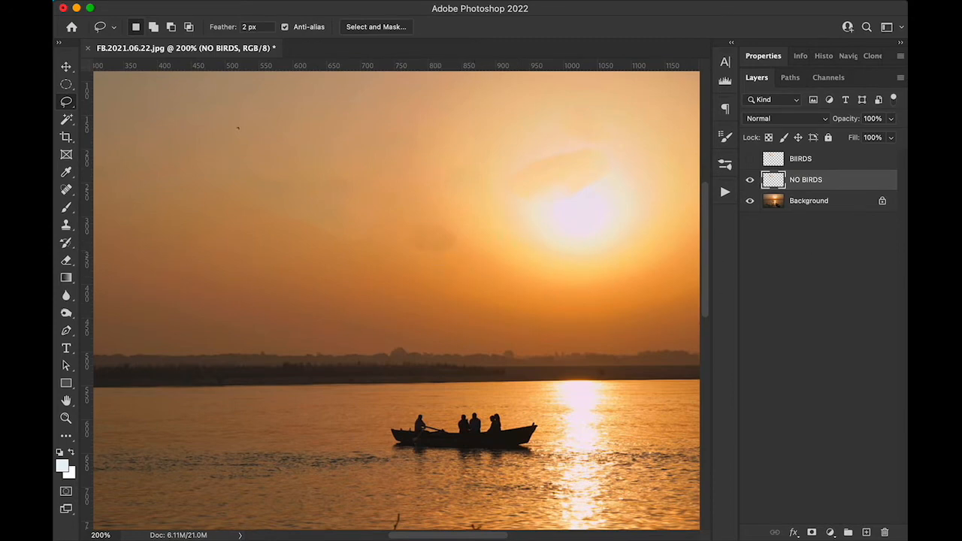
left_click(66, 225)
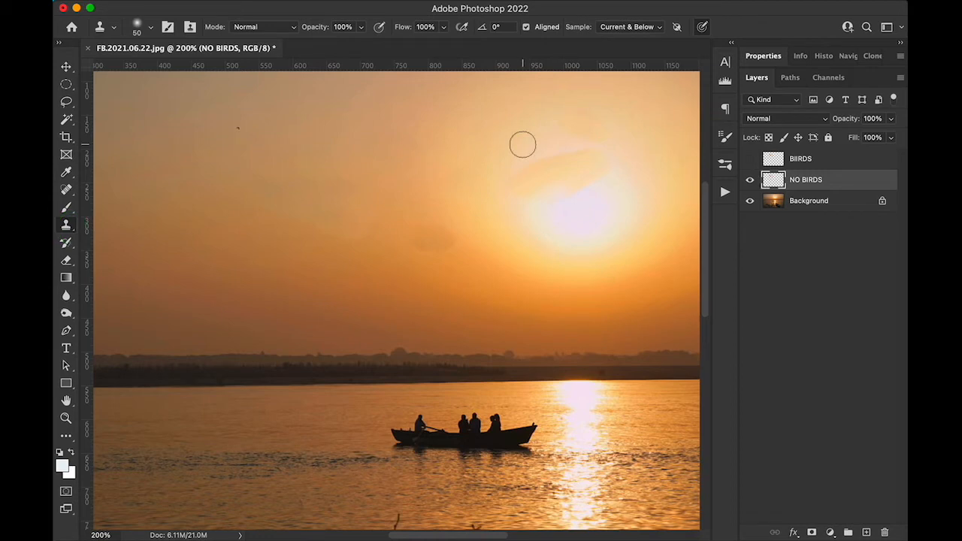
key("bracketright")
left_click_drag(406, 27, 350, 28)
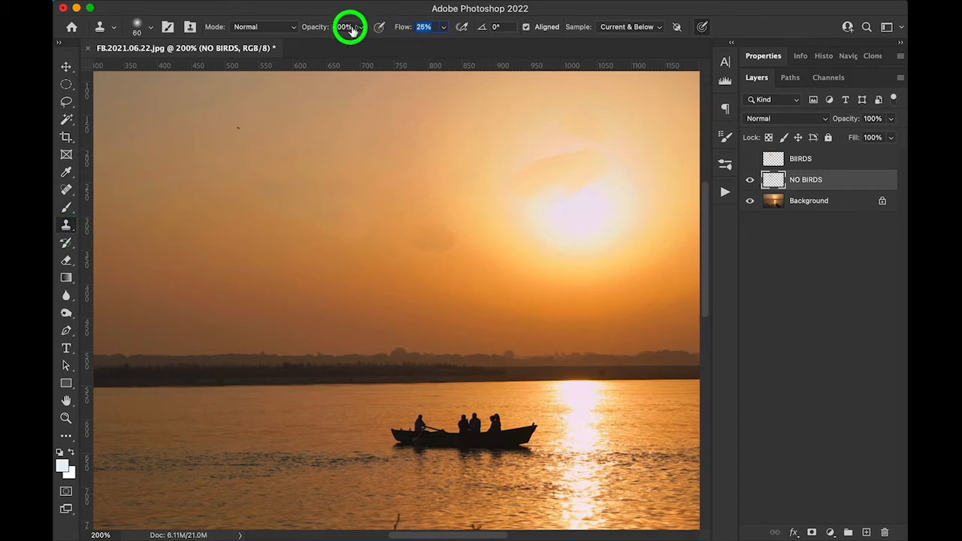
left_click(481, 264, "alt")
mouse_move(441, 246)
left_mouse_down()
mouse_move(421, 240)
mouse_move(457, 241)
mouse_move(451, 253)
left_mouse_up()
left_click(564, 201, "alt")
mouse_move(526, 171)
left_mouse_down()
mouse_move(575, 175)
mouse_move(544, 182)
left_mouse_up()
left_click(565, 211, "alt")
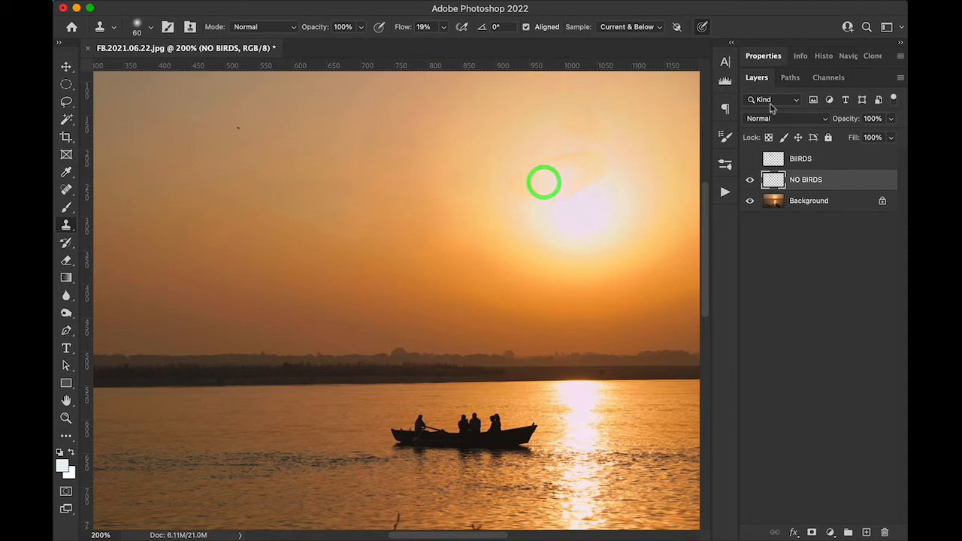
key("super+0")
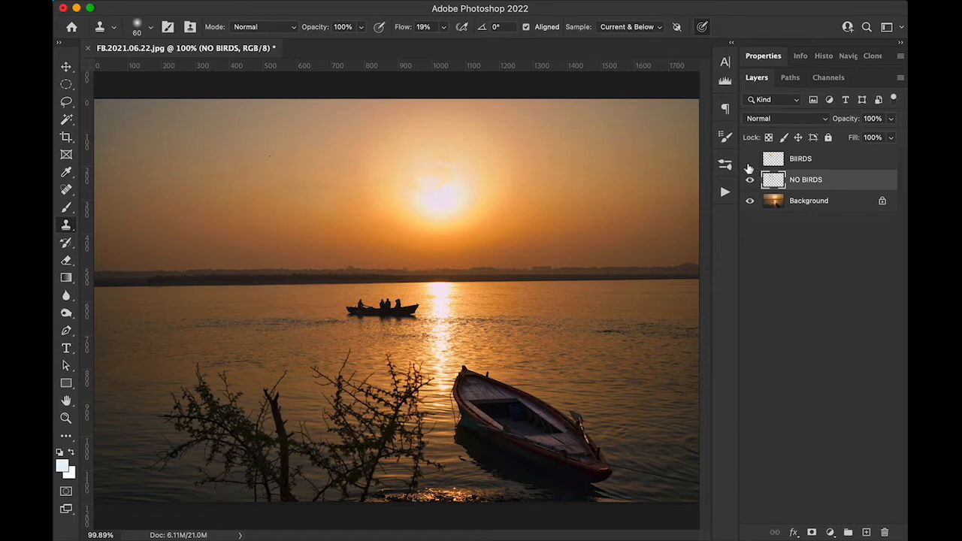
Step: Show the BIIRDS layer and move its birds to the upper-left part of the sky
left_click(750, 160)
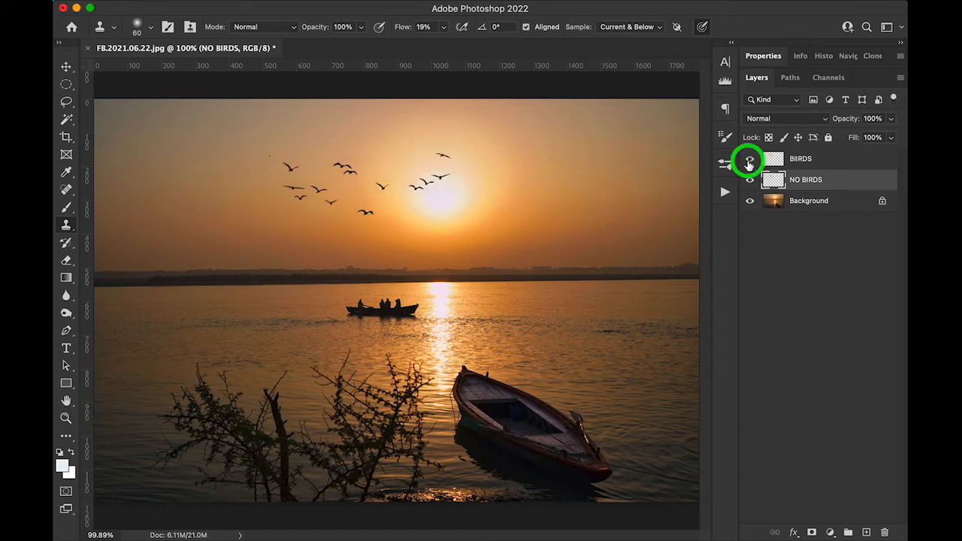
left_click(819, 161)
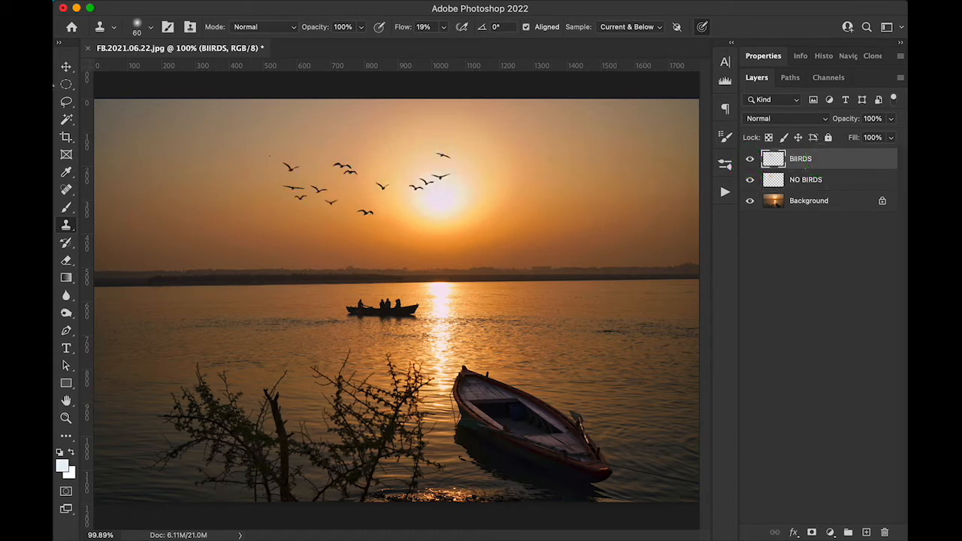
left_click(66, 69)
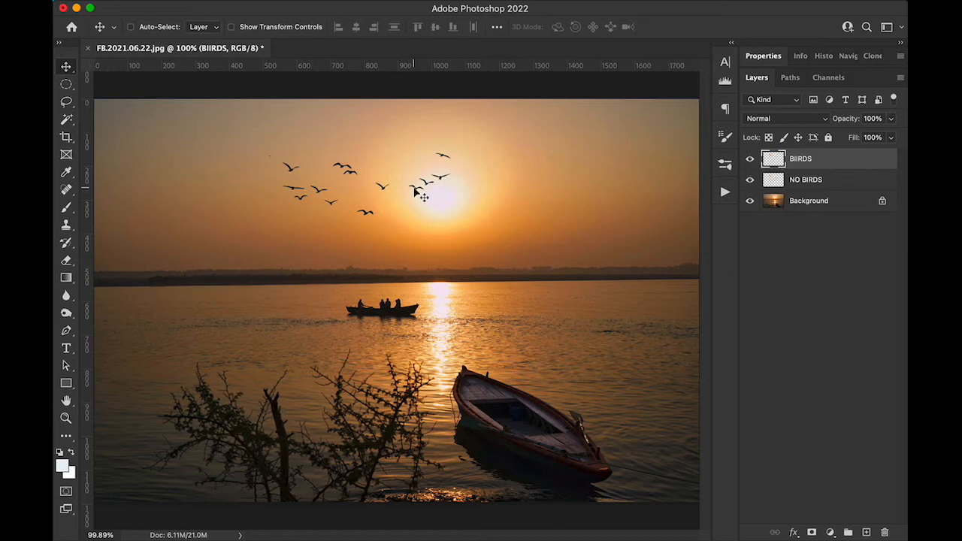
left_click_drag(416, 191, 261, 163)
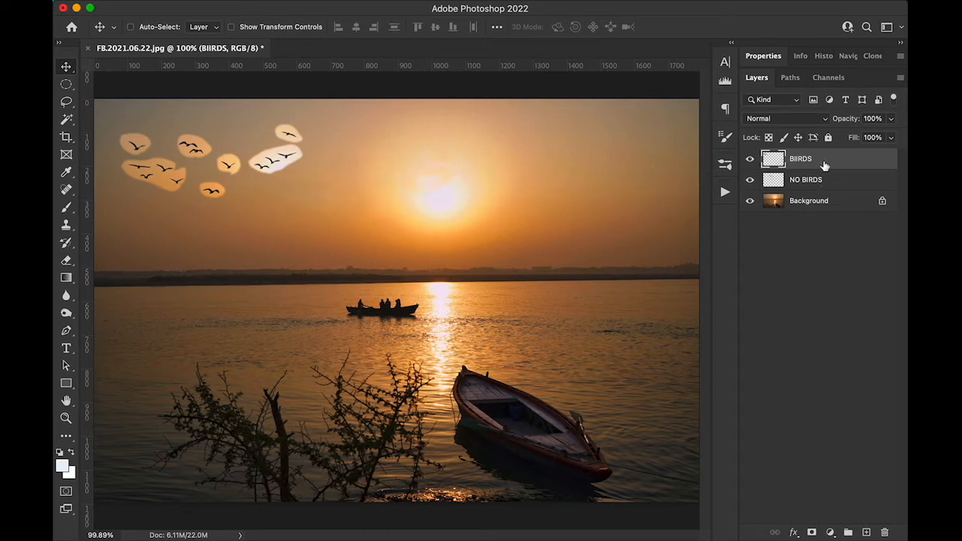
Step: Set the BIIRDS layer's blending mode to Darken and compare the image with that layer hidden and shown
left_click(868, 164)
left_click(797, 122)
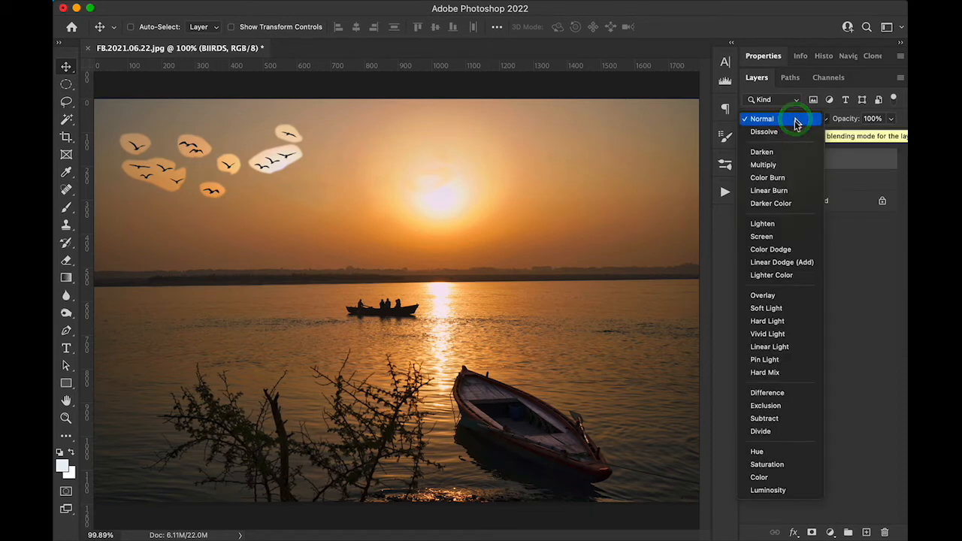
left_click(785, 157)
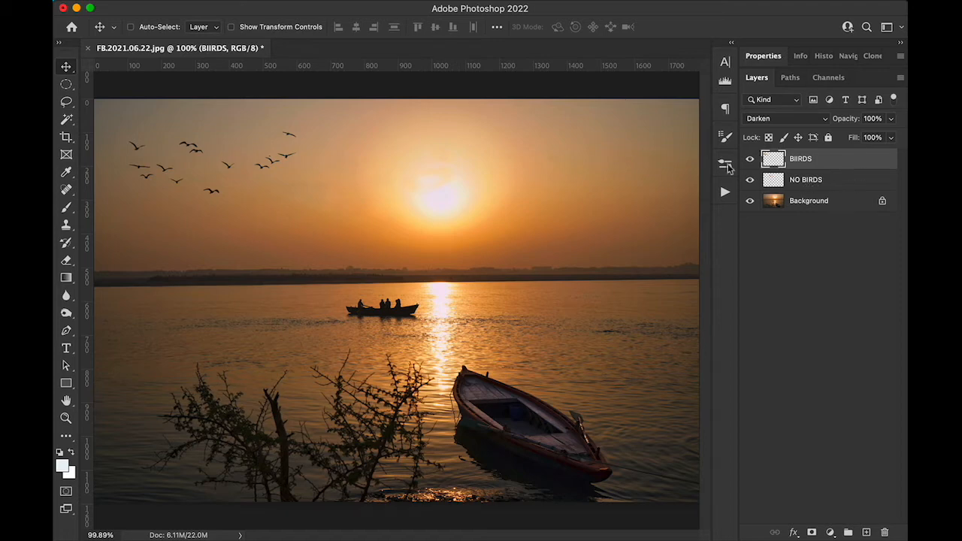
left_click(750, 158)
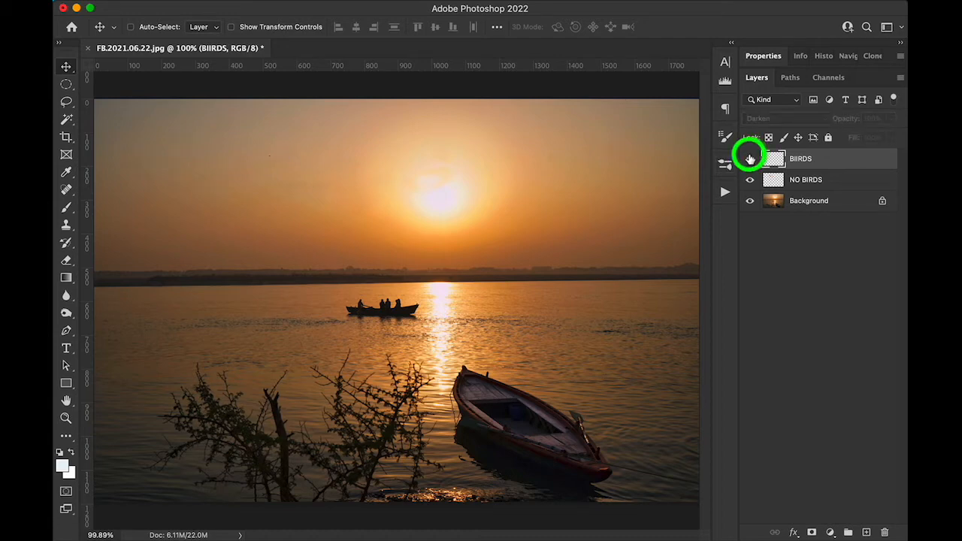
left_click(750, 158)
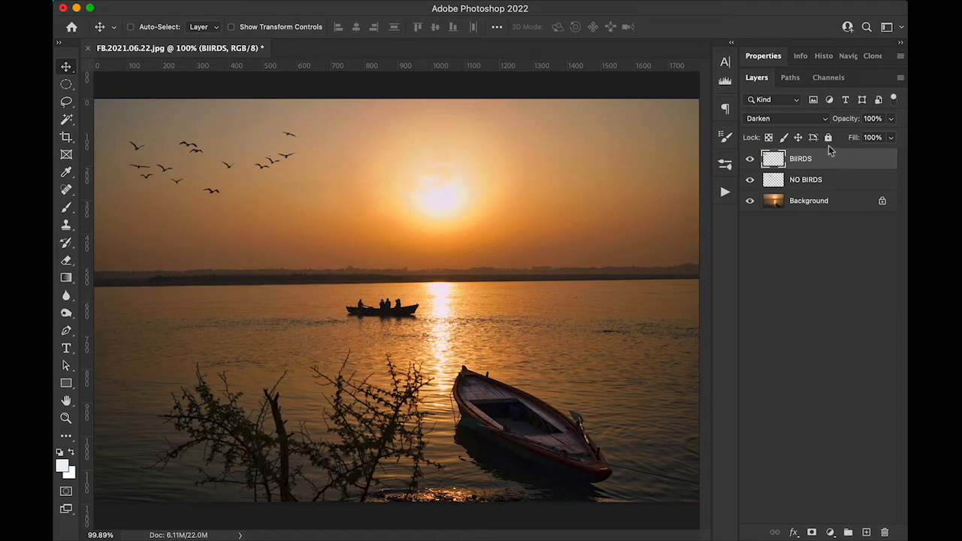
Step: Compare the BIIRDS layer in Normal and Darken blending modes, leaving it on Darken
left_click(789, 120)
left_click(778, 87)
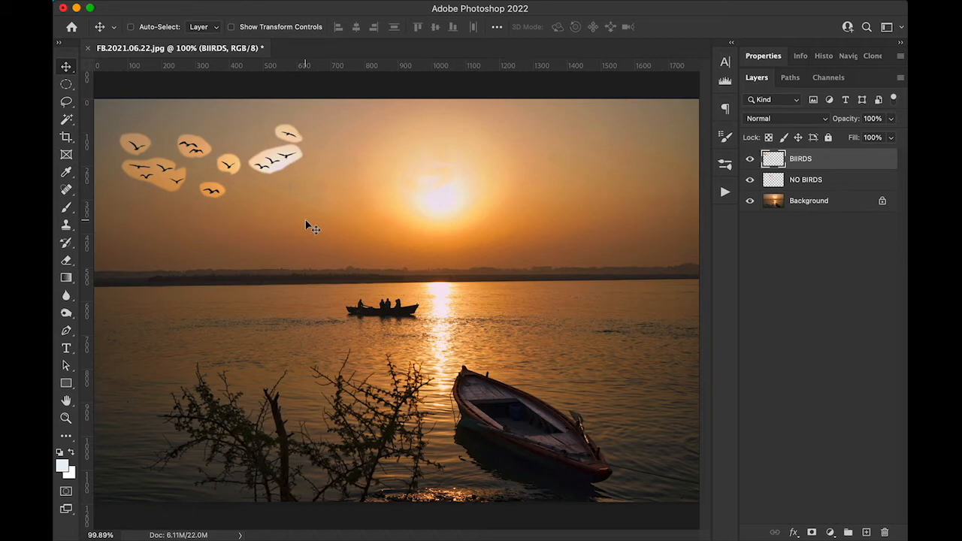
left_click(791, 119)
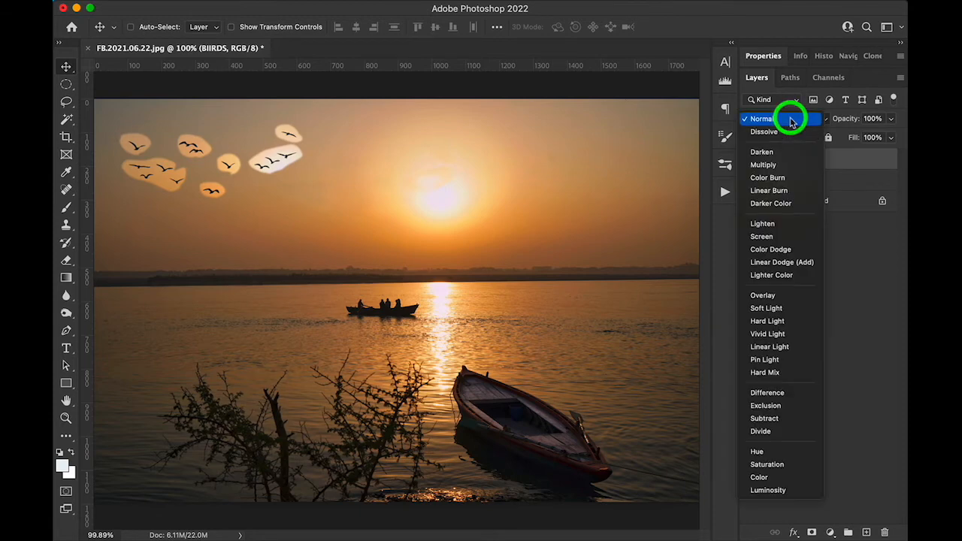
left_click(786, 152)
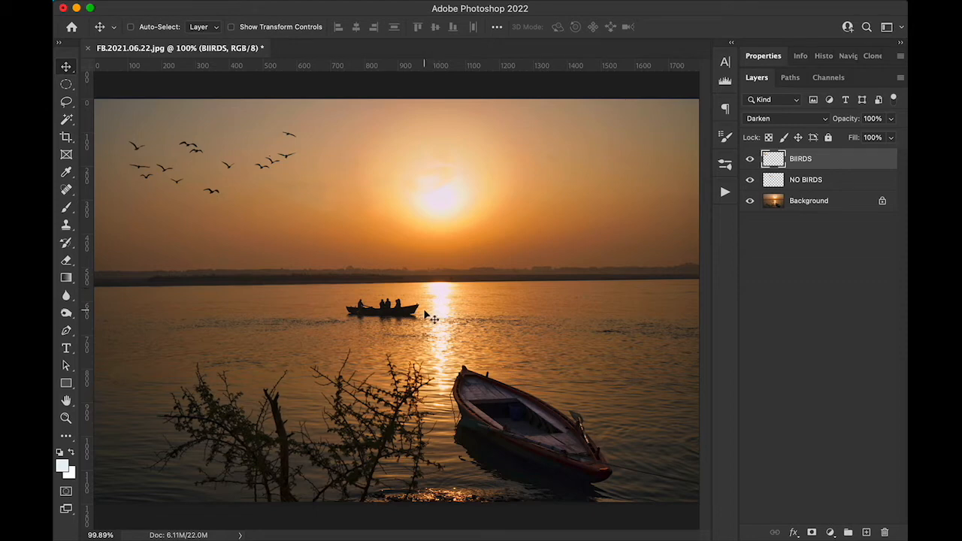
Step: Outline the small boat with the fishermen on the Background using the Lasso with 2 px feather, and copy it to a new layer
left_click(806, 202)
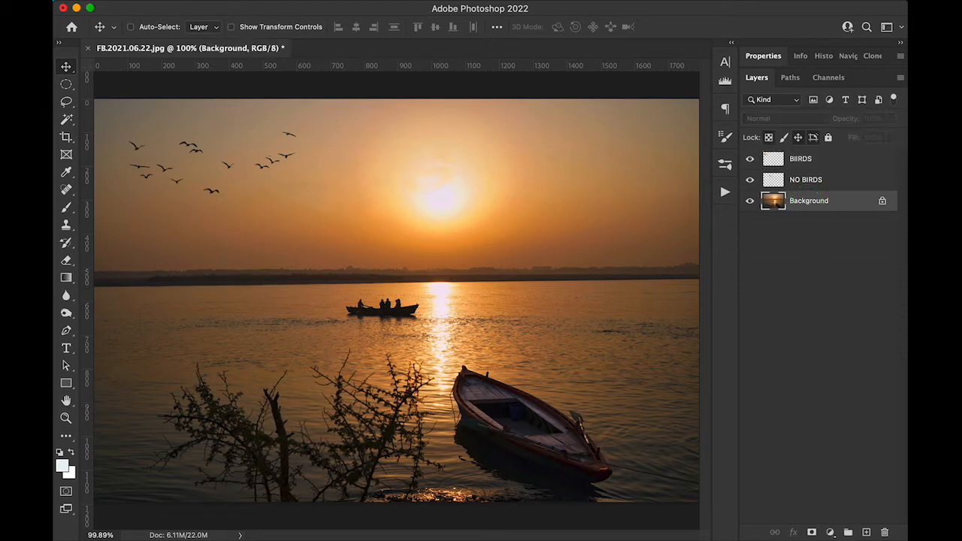
left_click(66, 101)
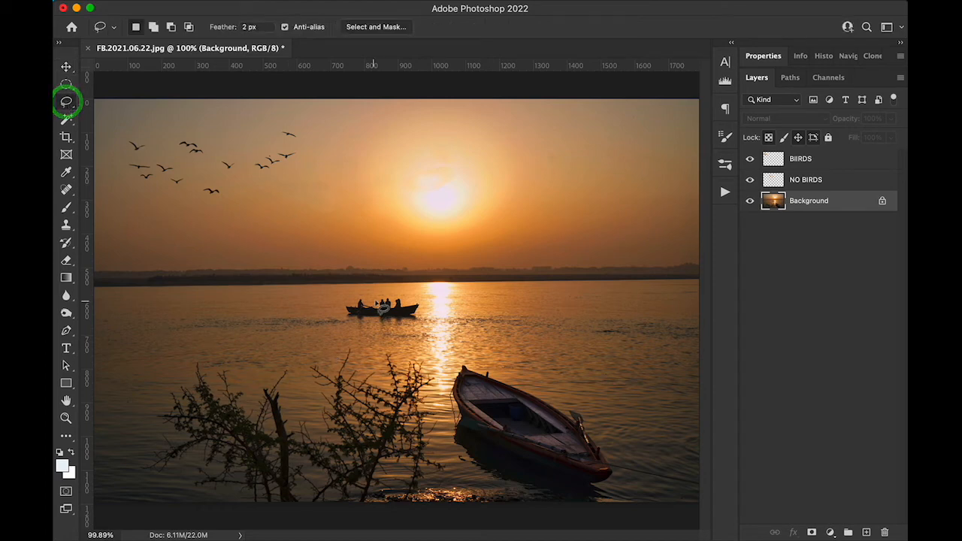
mouse_move(372, 304)
left_mouse_down()
mouse_move(339, 313)
mouse_move(358, 343)
mouse_move(370, 321)
mouse_move(382, 333)
mouse_move(423, 322)
mouse_move(419, 300)
mouse_move(376, 307)
left_mouse_up()
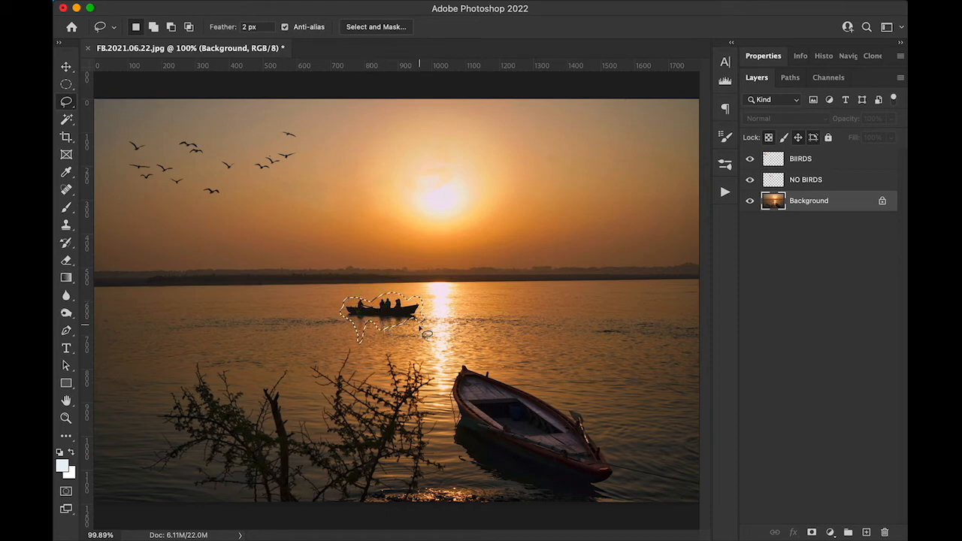
key("shift")
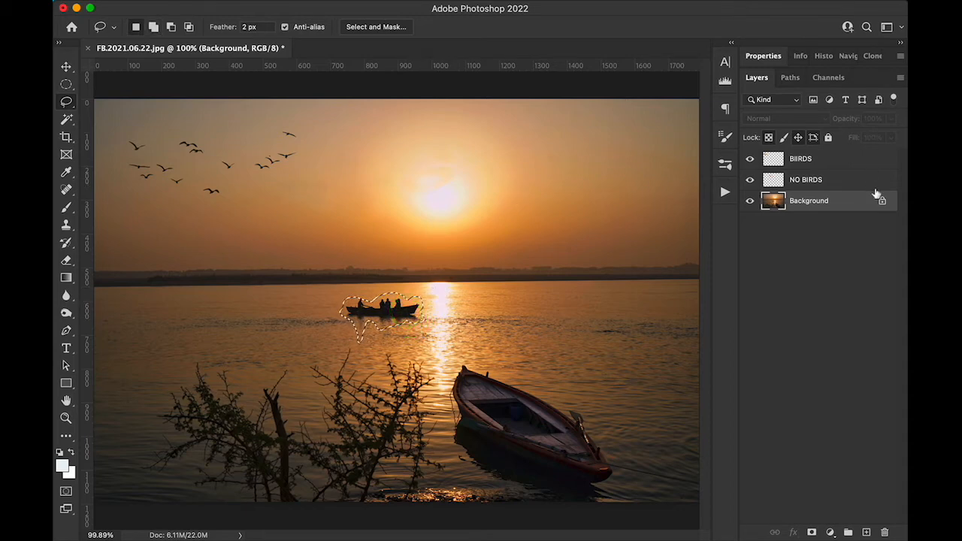
left_click(816, 211)
key("super+j")
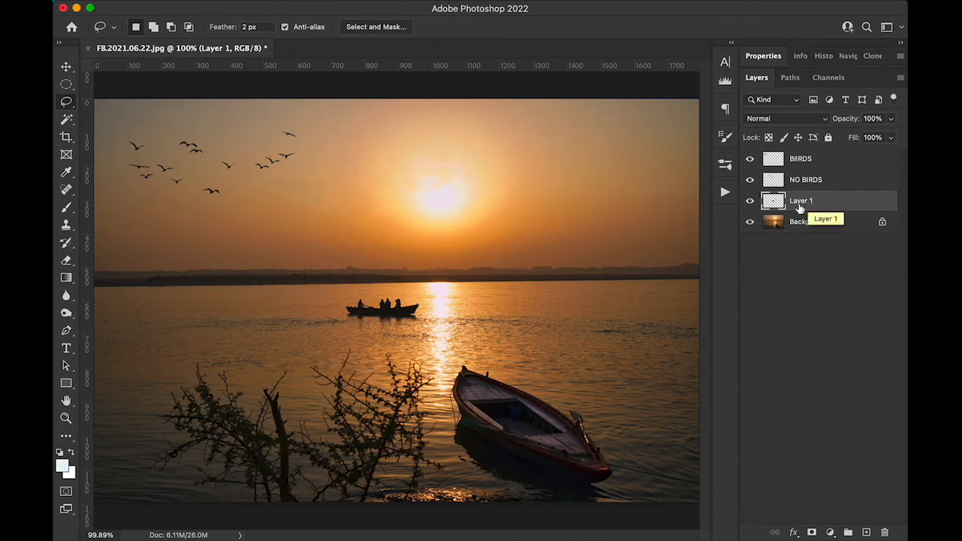
Step: Check the copied boat layer in isolation and rename it Boat w/Fisherman
left_click(751, 203, "alt")
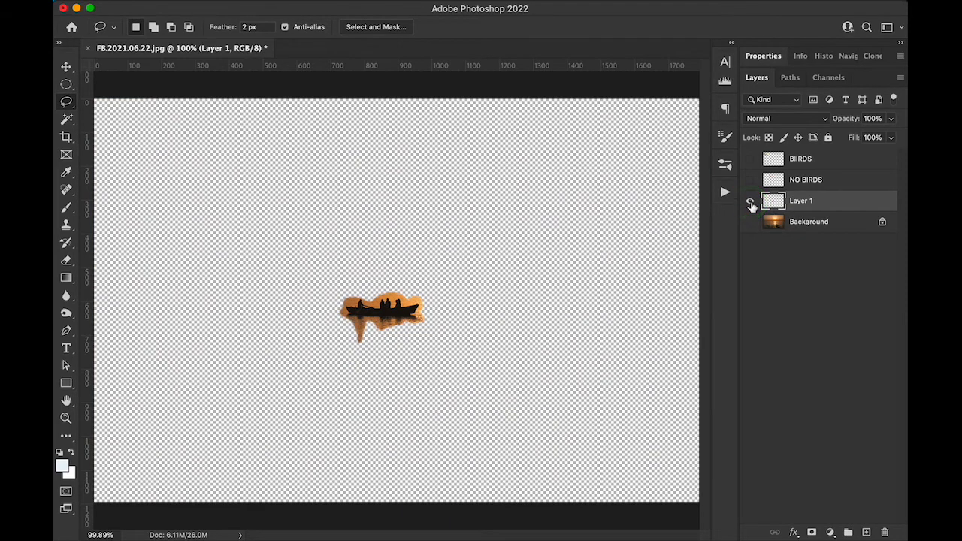
left_click(751, 203, "alt")
double_click(806, 200)
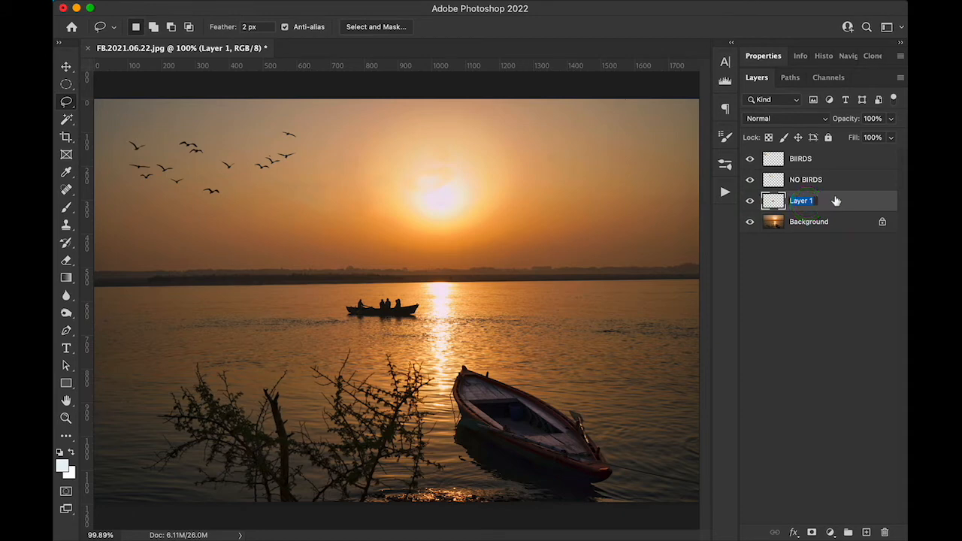
type("Boat w/Fisherman")
key("Return")
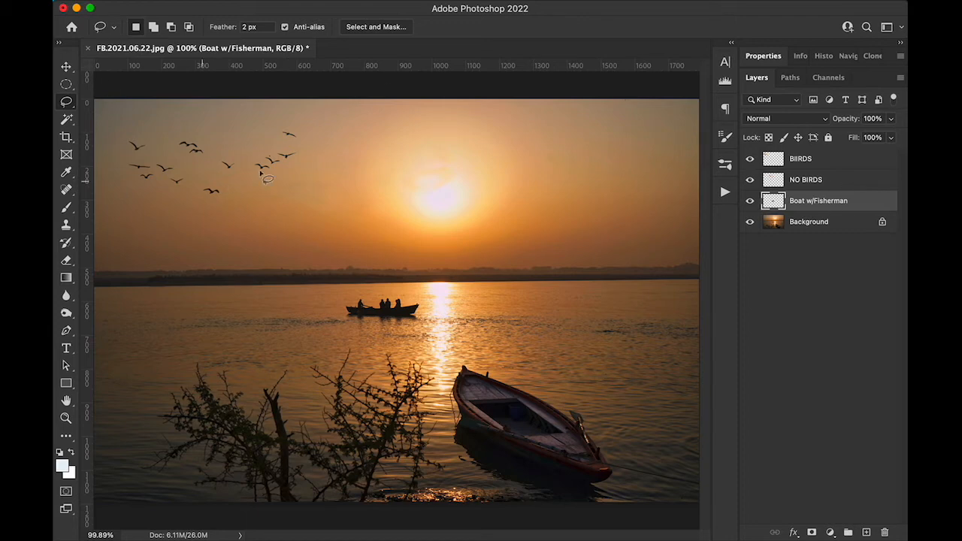
Step: Try moving the boat copy to the left of the original with Darken blending, and undo both changes
left_click(67, 66)
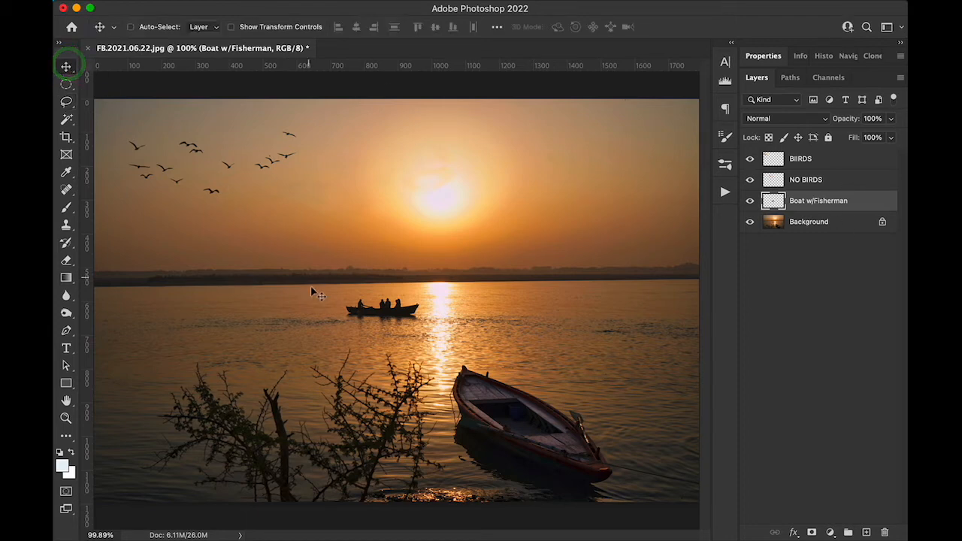
left_click_drag(370, 309, 300, 307)
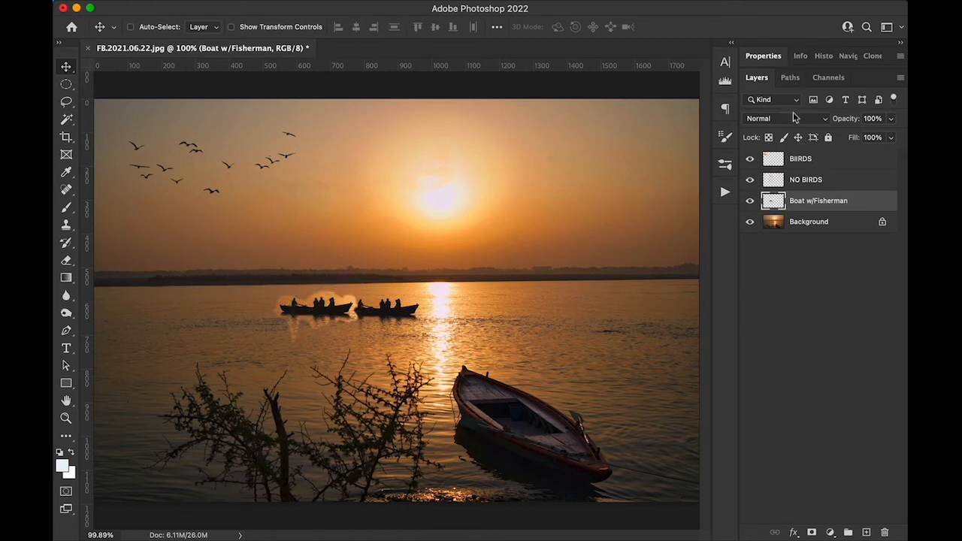
left_click(797, 119)
left_click(790, 151)
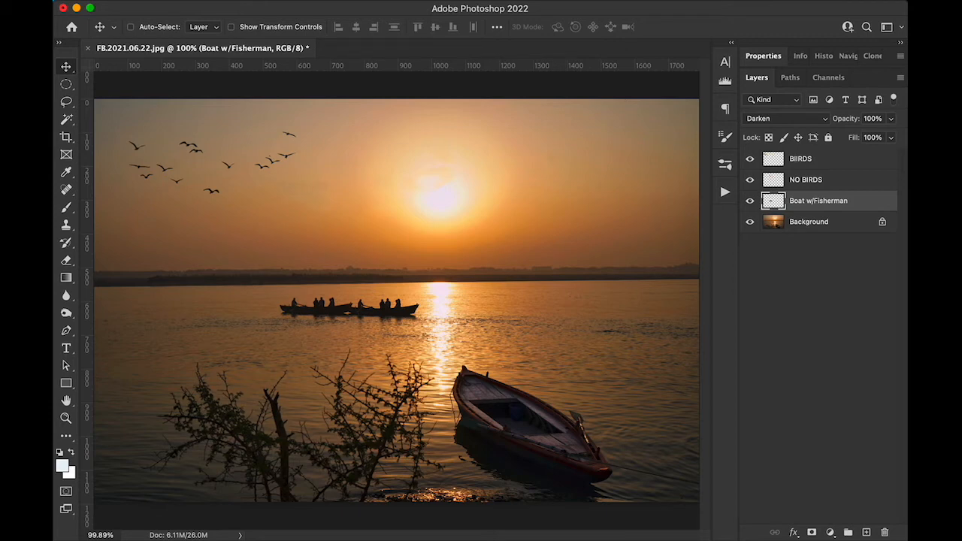
key("super+z")
key("super+z")
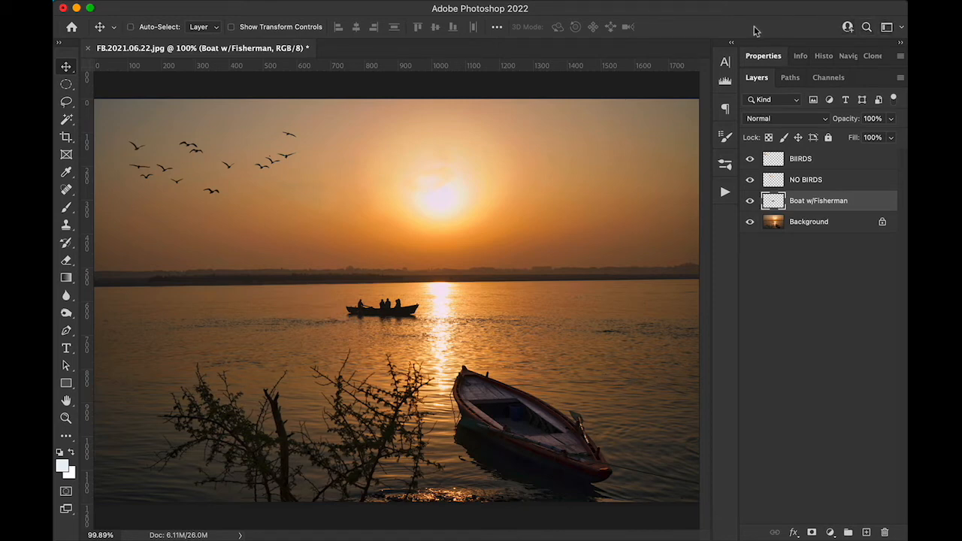
Step: Load the Boat w/Fisherman layer's outline as a selection and hide every layer above the Background, making the Background active
left_click(782, 207, "super")
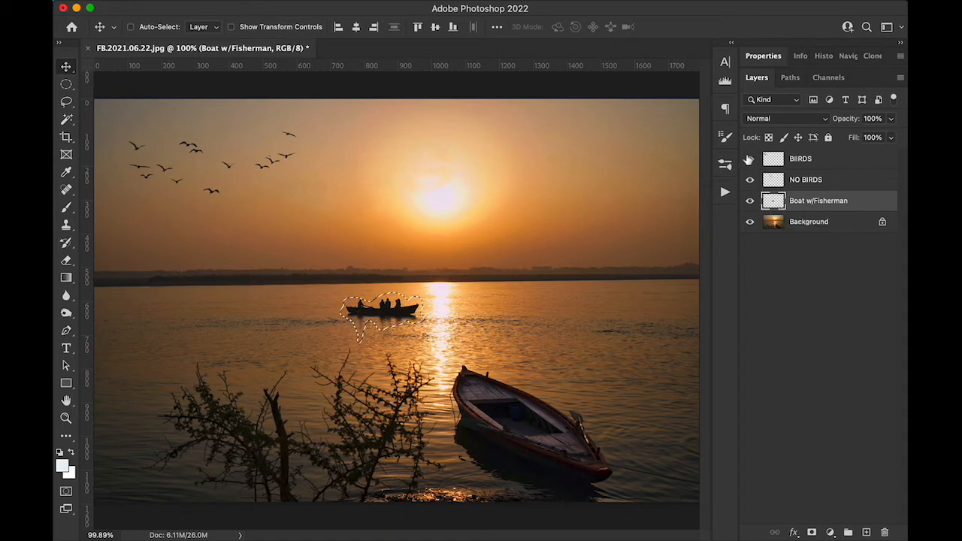
left_click_drag(750, 158, 750, 202)
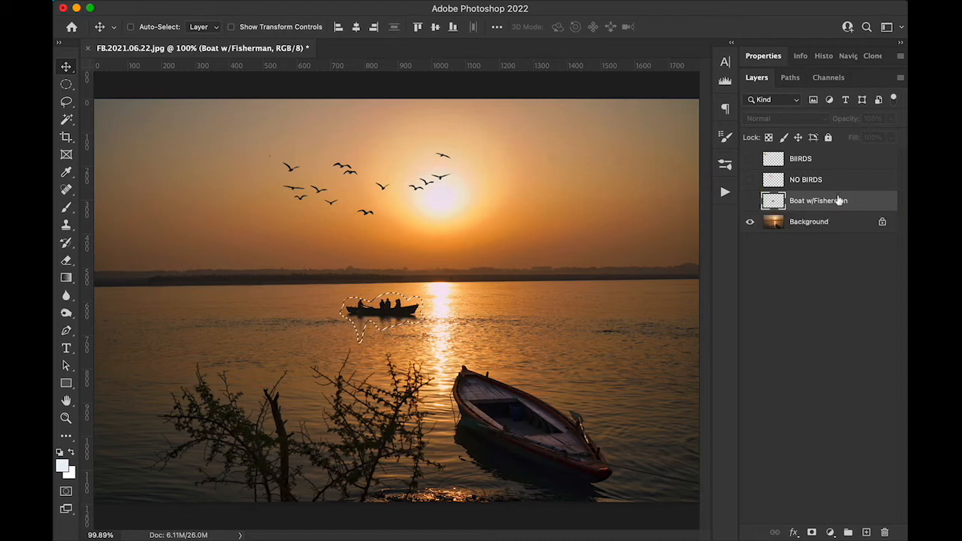
left_click(821, 227)
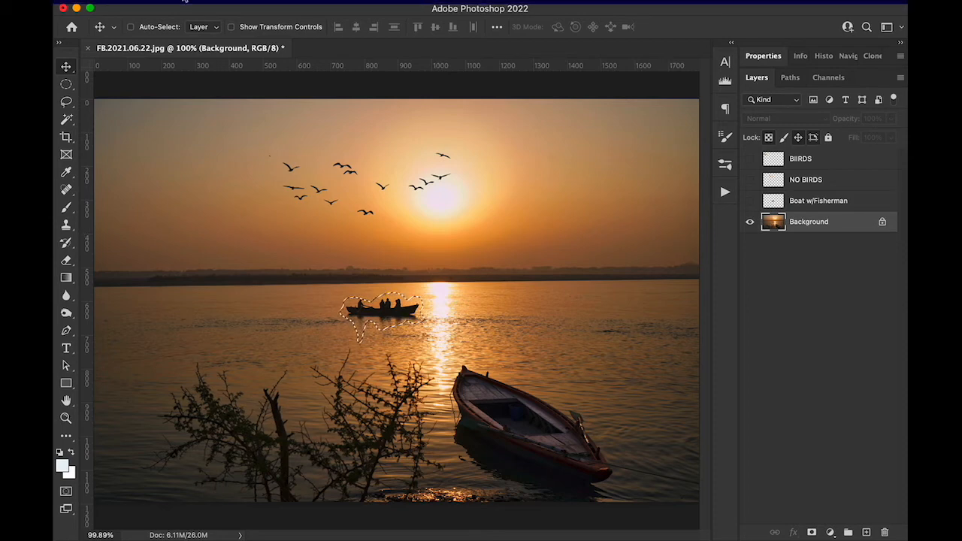
Step: Remove the selected boat from the Background with Content-Aware Fill output to a new layer, and clear the selection
left_click(181, 3)
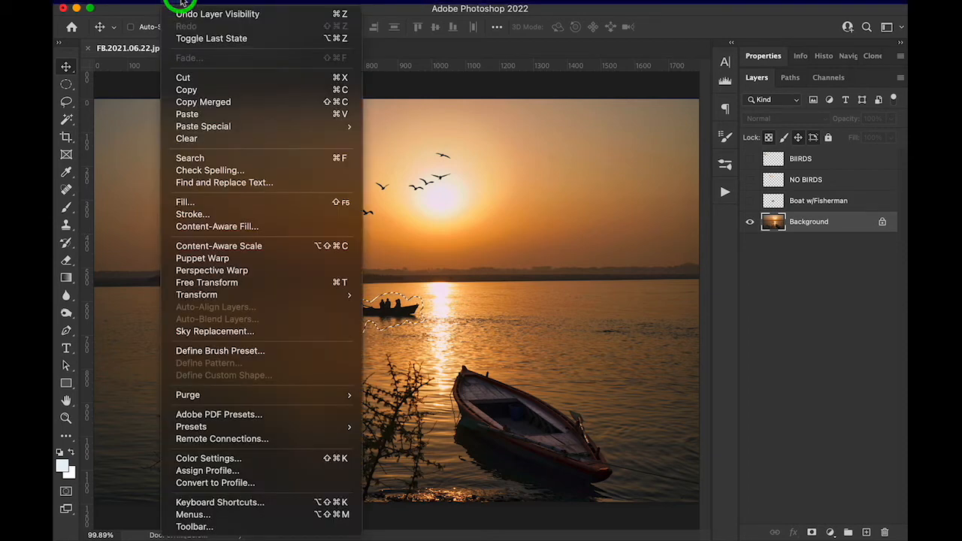
left_click(222, 229)
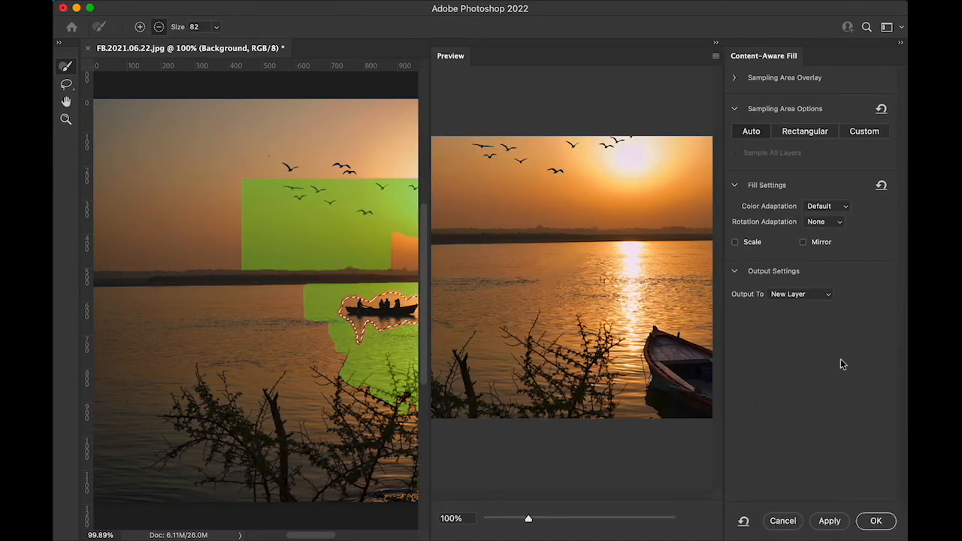
left_click(874, 524)
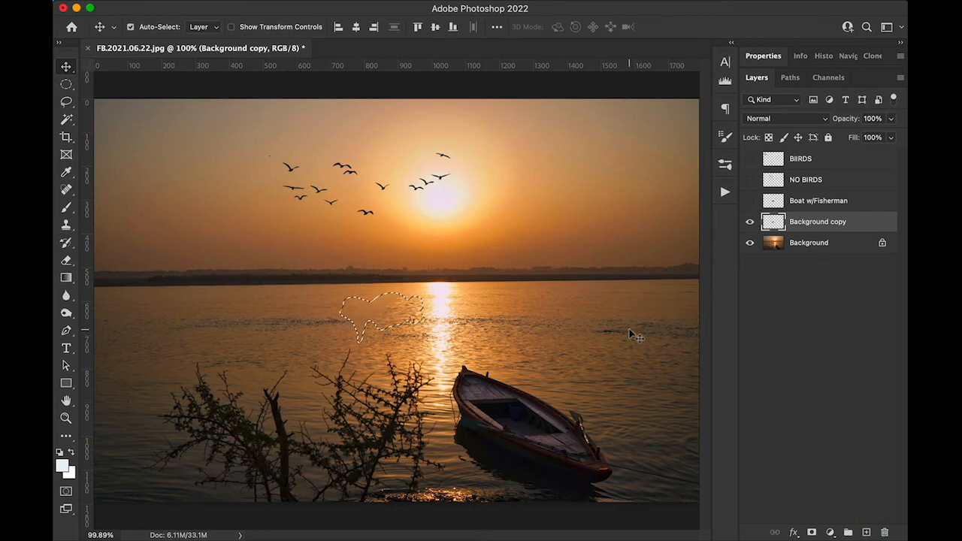
key("super")
key("super+d")
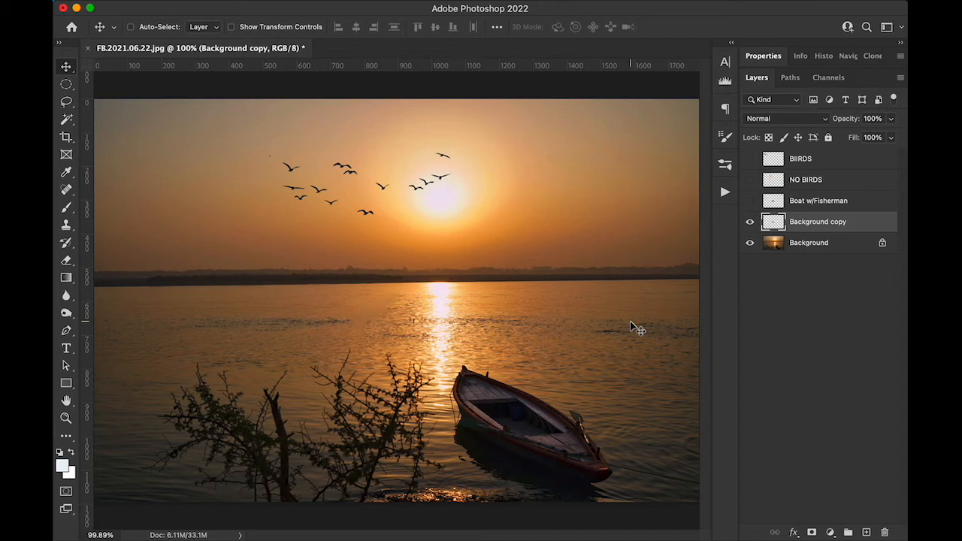
Step: Compare the filled water up close with the Background copy layer hidden and shown, and delete that layer
key("super")
key("super")
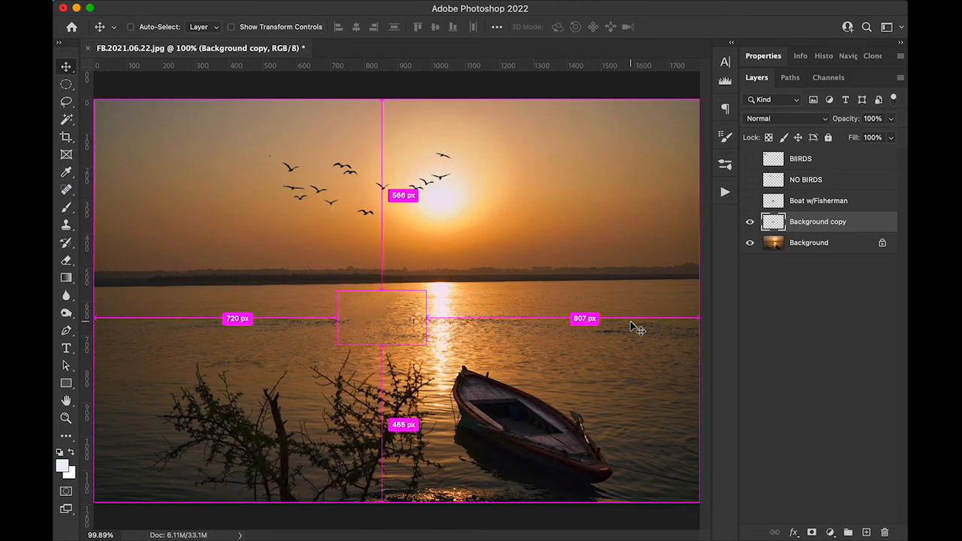
key("super+plus")
left_click_drag(632, 325, 630, 324)
key("super+equal")
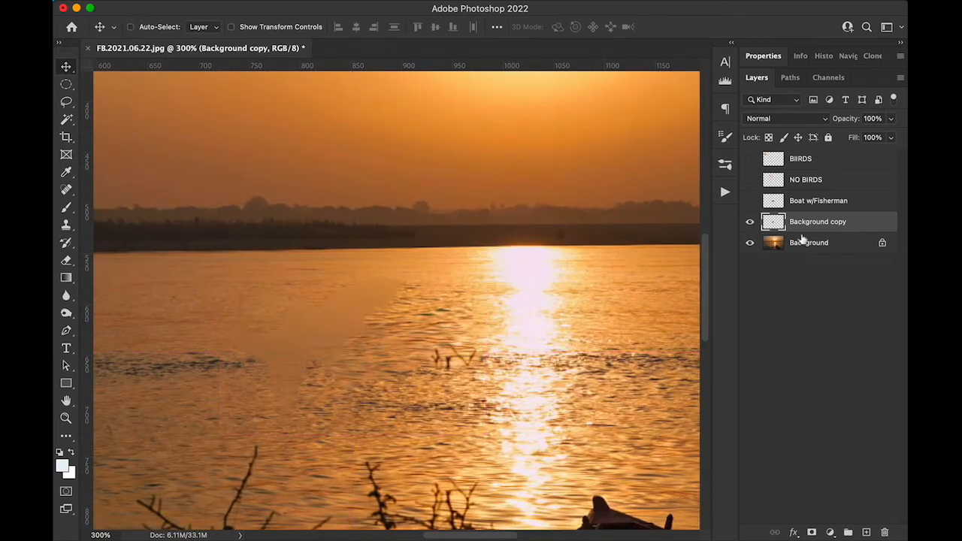
left_click(749, 222)
left_click(749, 222)
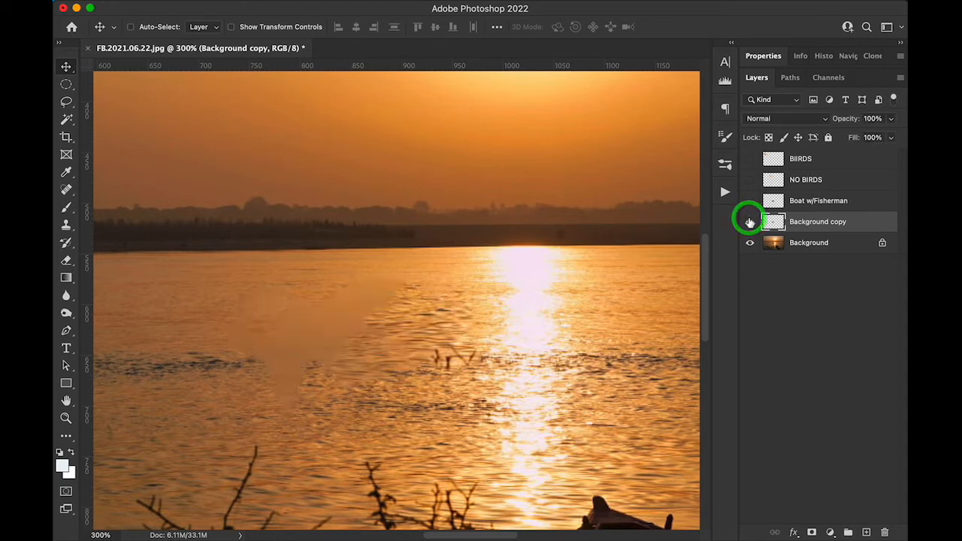
left_click(749, 222)
left_click(750, 221)
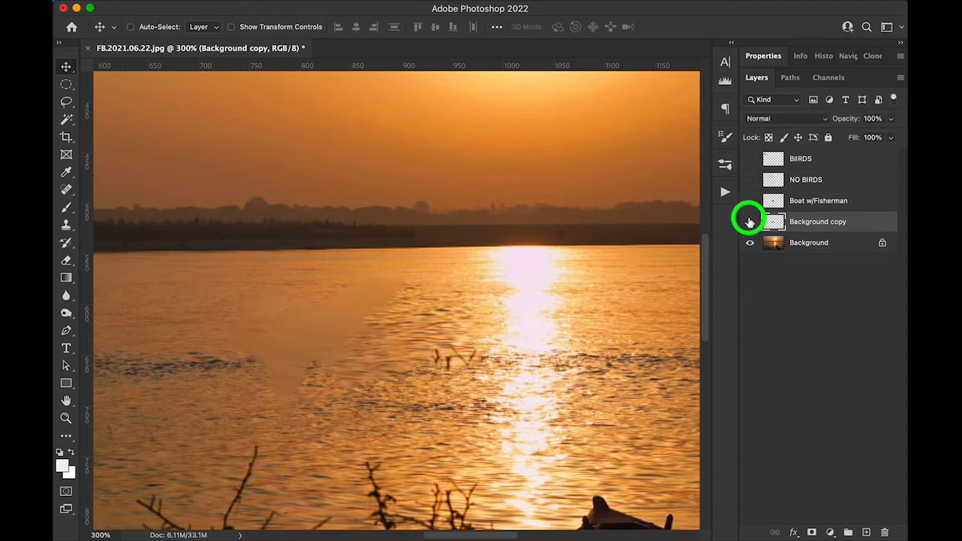
left_click(749, 222)
left_click(750, 222)
left_click(750, 222)
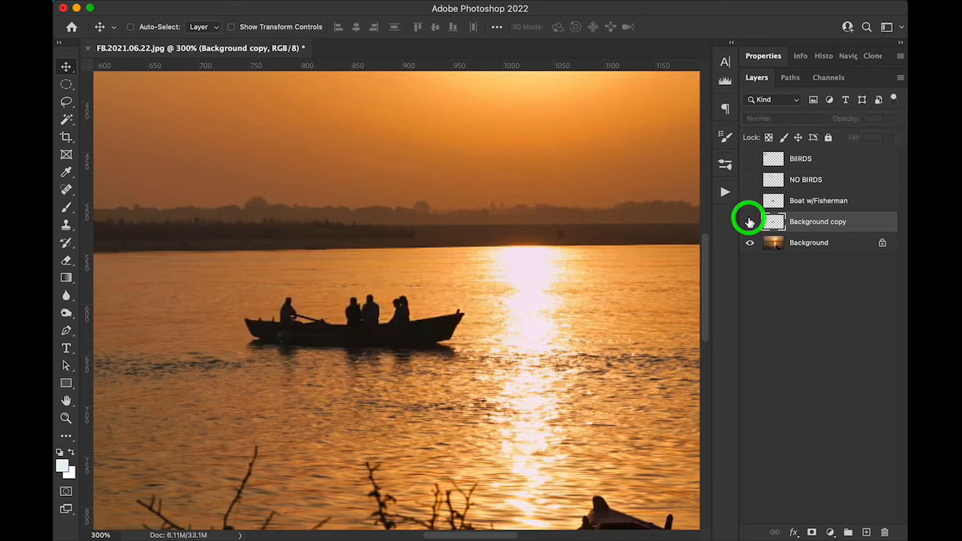
left_click(749, 222)
left_click(749, 222)
key("super+0")
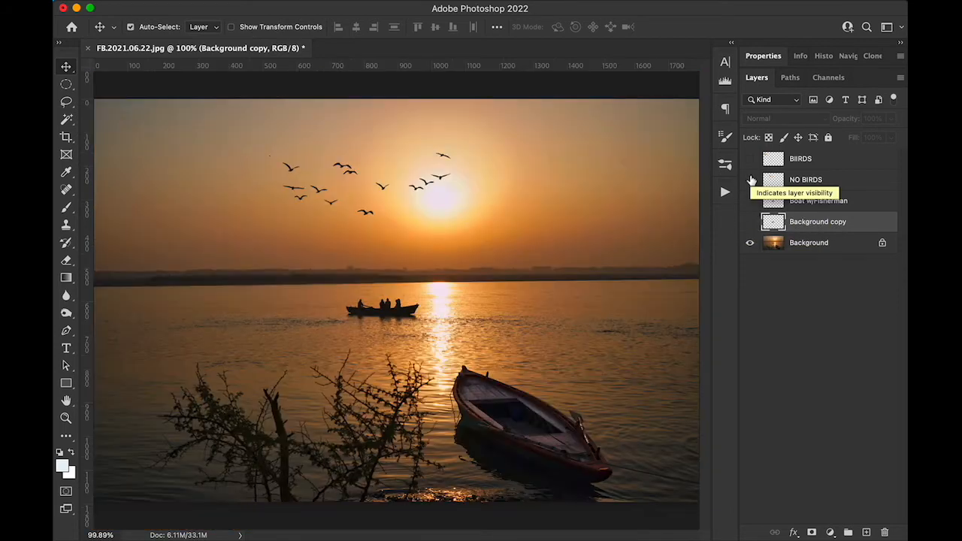
right_click(861, 222)
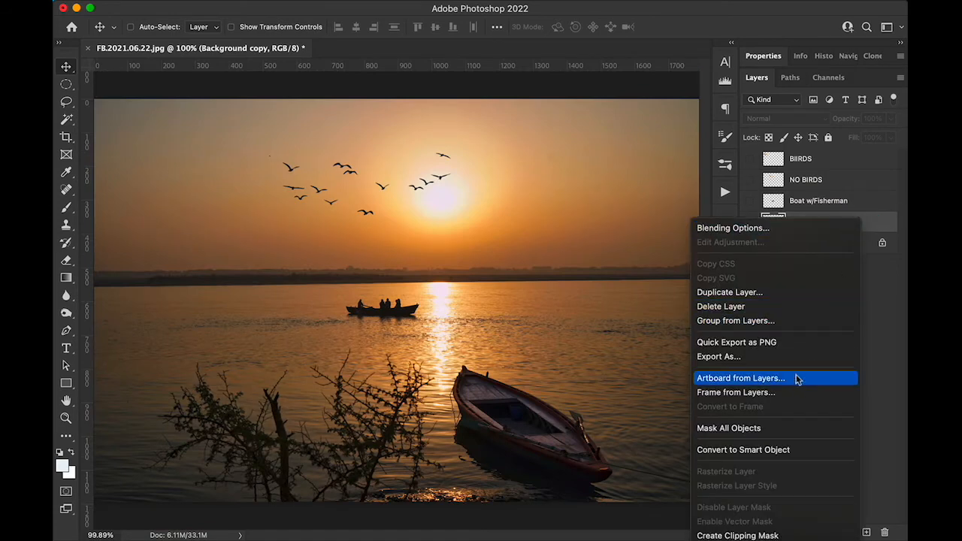
left_click(740, 310)
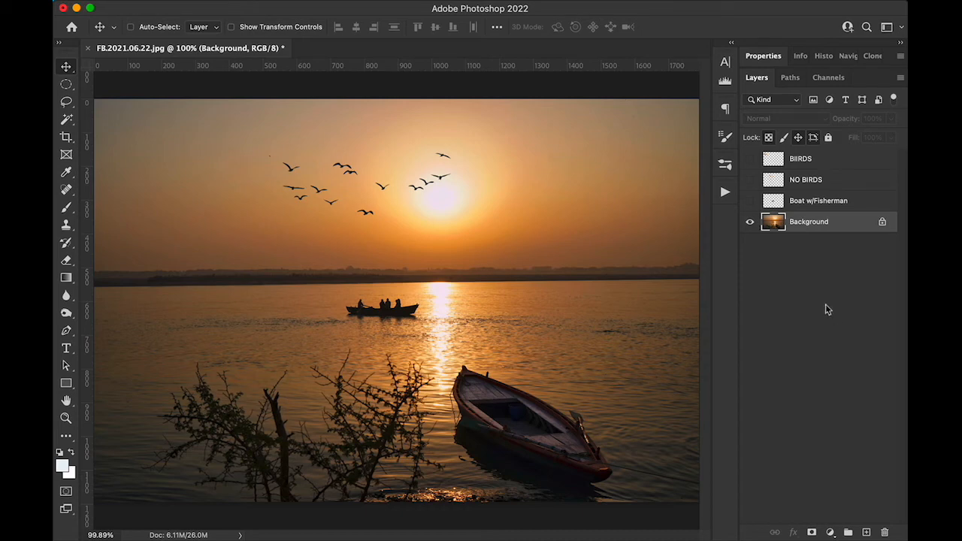
Step: Add an empty layer directly above the Background and name it NO BOAT W/FISHERMAN
left_click(867, 532)
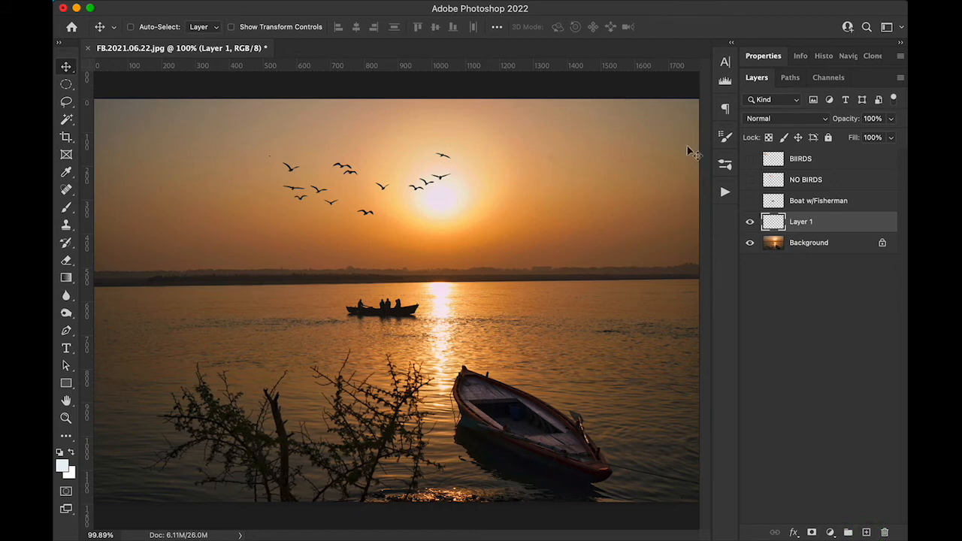
left_click(798, 223)
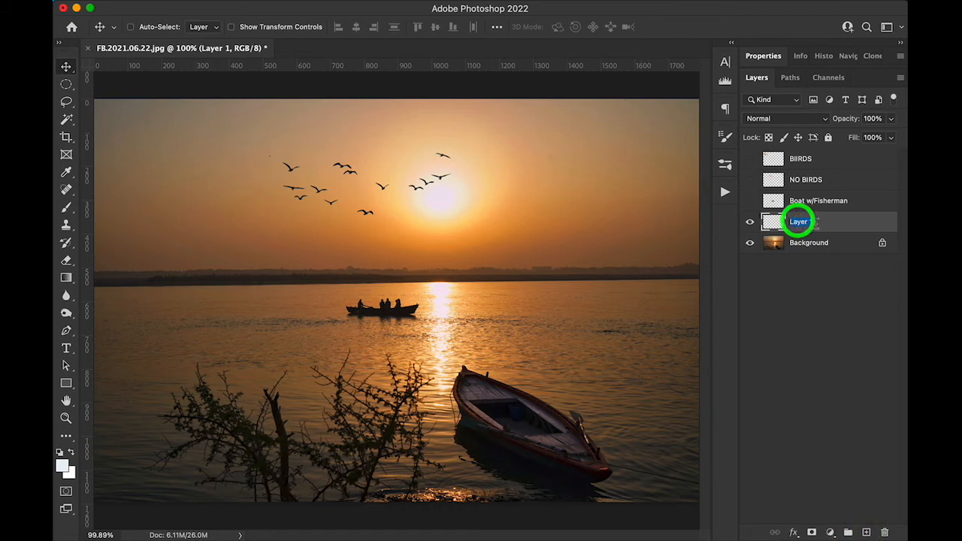
double_click(798, 223)
type("NO B")
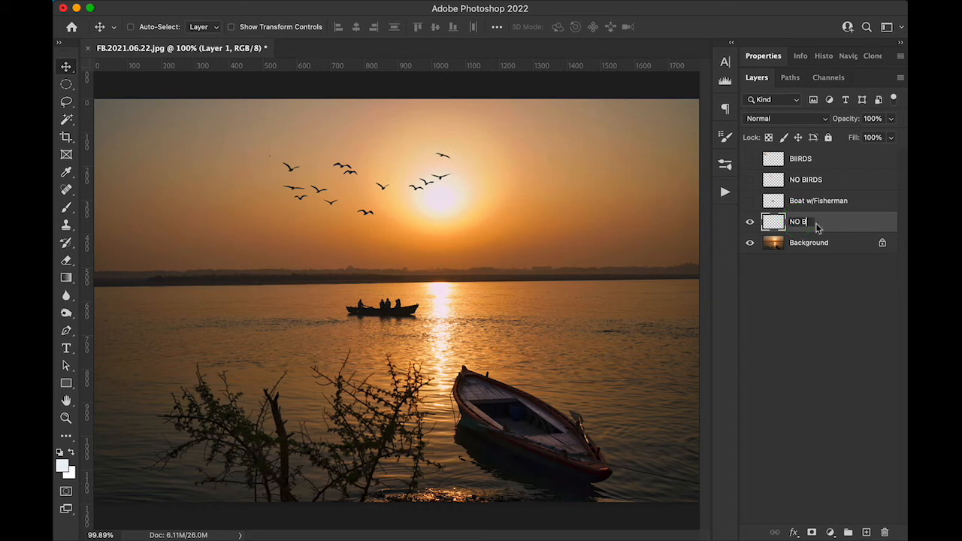
type("AOAT W/FISHERMAN")
key("Return")
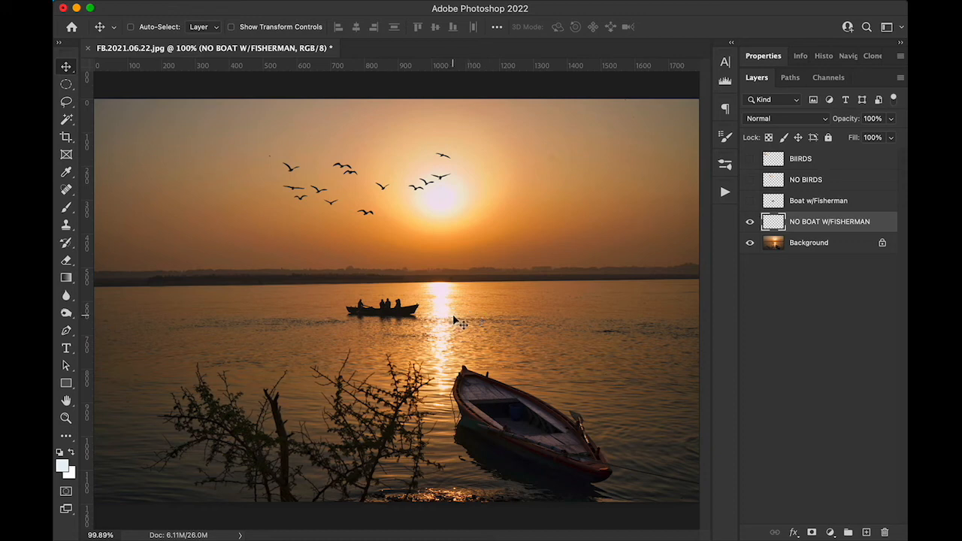
Step: Flip the clone source horizontally and sample the water just right of the sun's reflection with an 80 px Clone Stamp brush
left_click(873, 57)
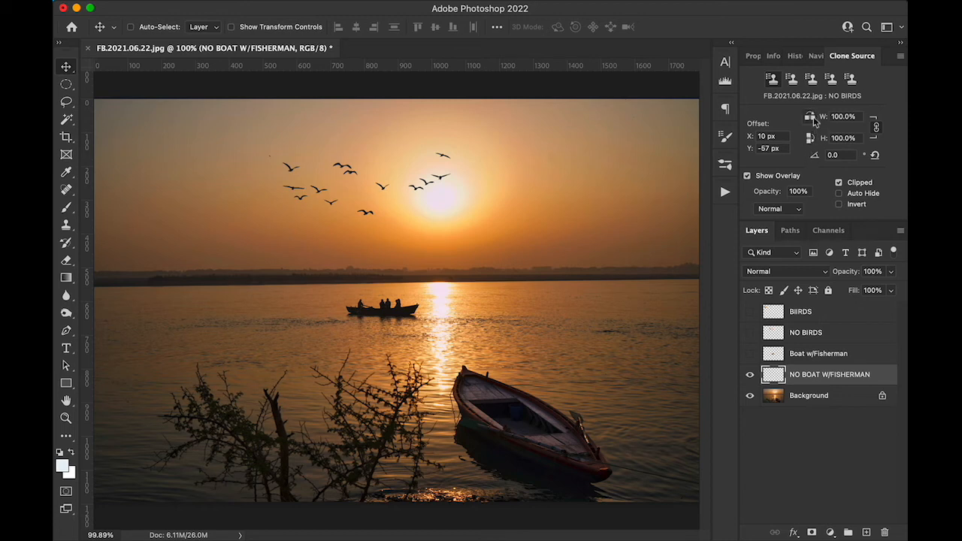
left_click(810, 118)
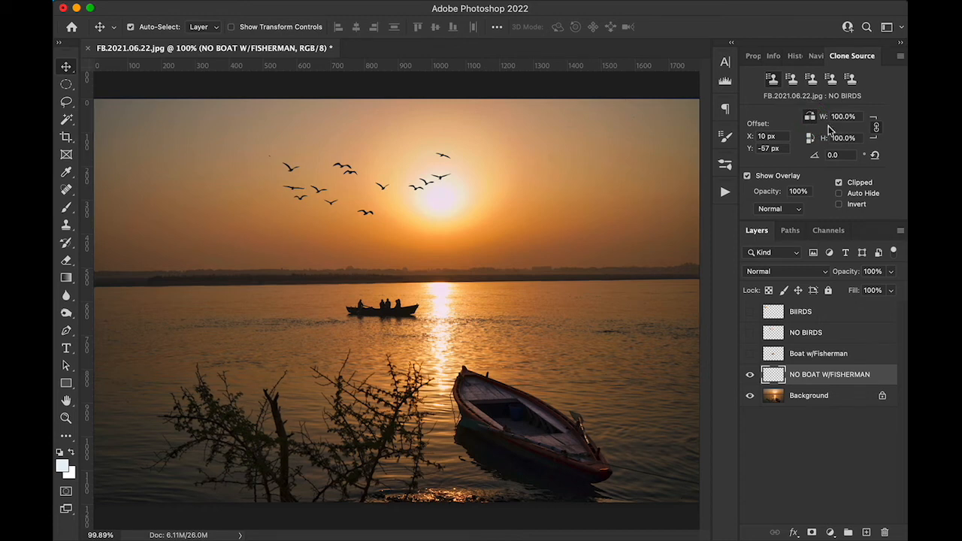
key("super+equal")
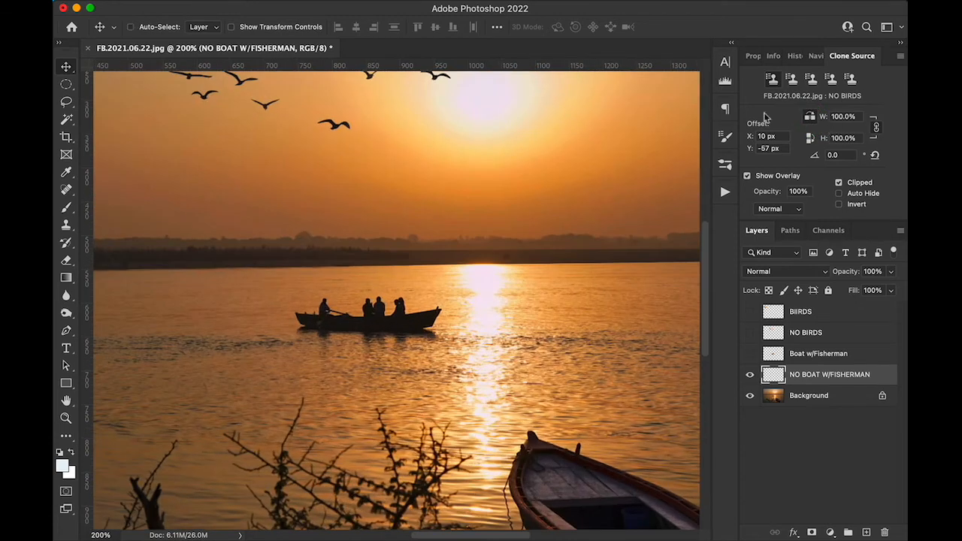
left_click_drag(450, 323, 411, 339)
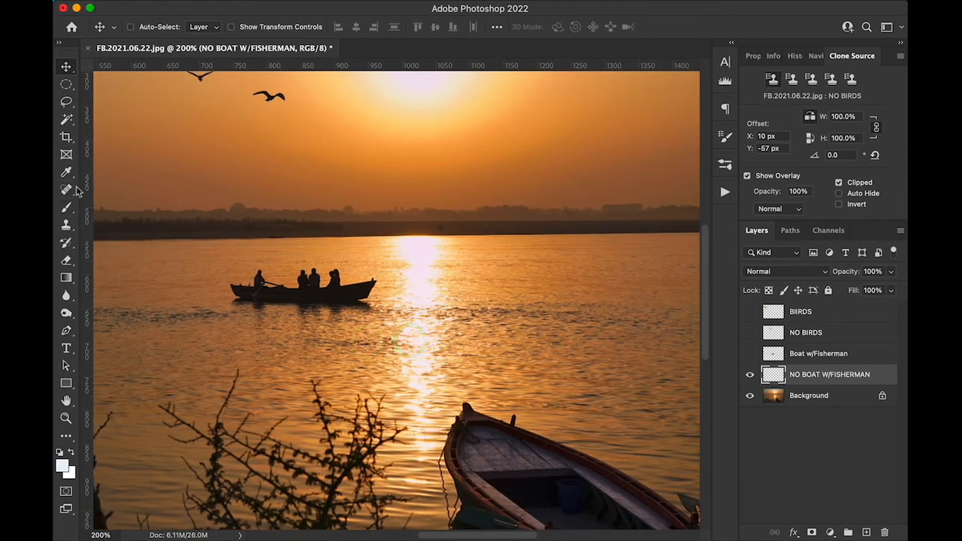
left_click(67, 225)
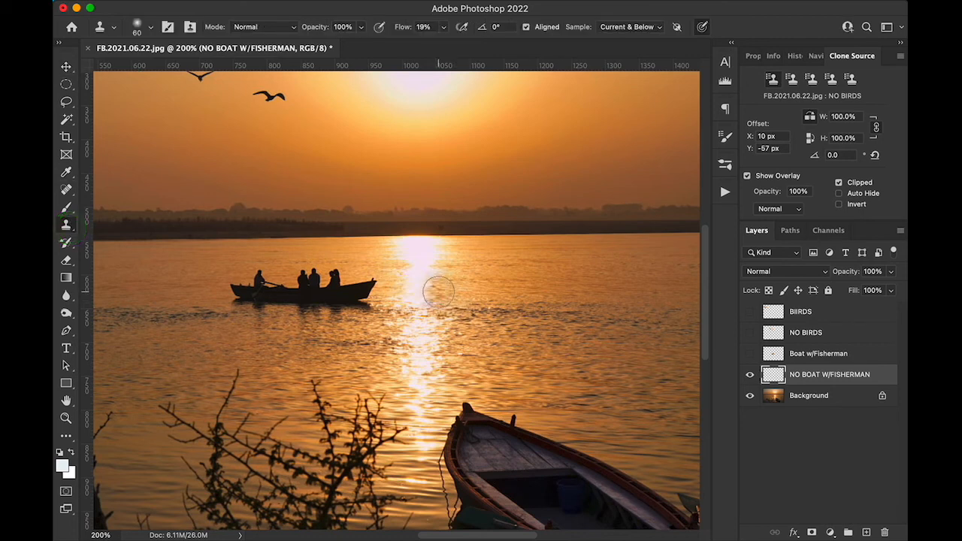
key("bracketright")
key("bracketright")
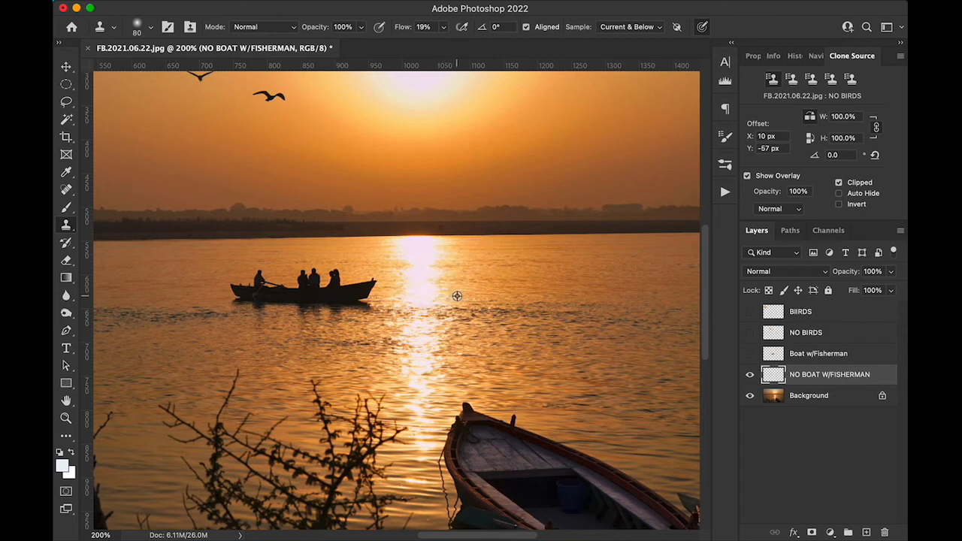
left_click(457, 296, "alt")
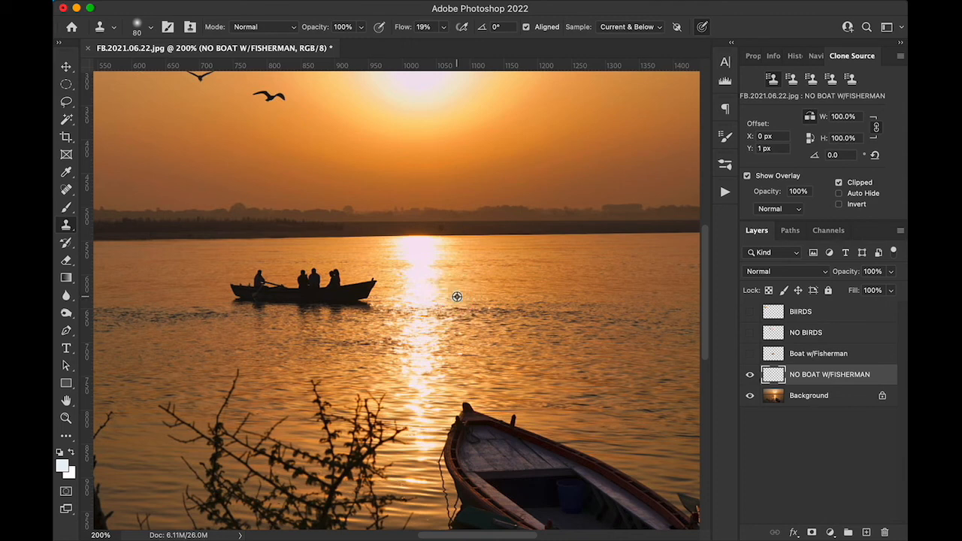
left_click(456, 296, "alt")
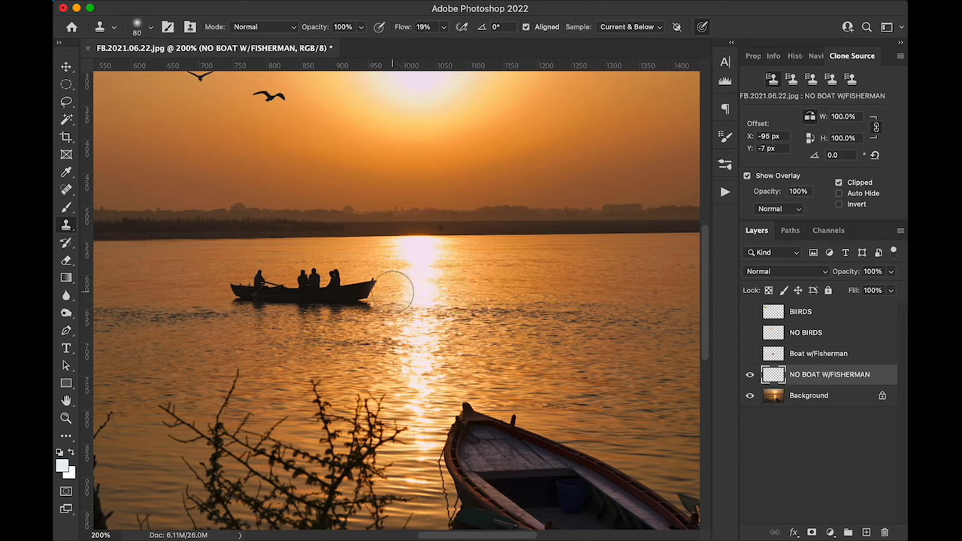
Step: Try cloning the sampled water over the fishermen's boat at 19% flow, and undo the last stroke
left_click(393, 292)
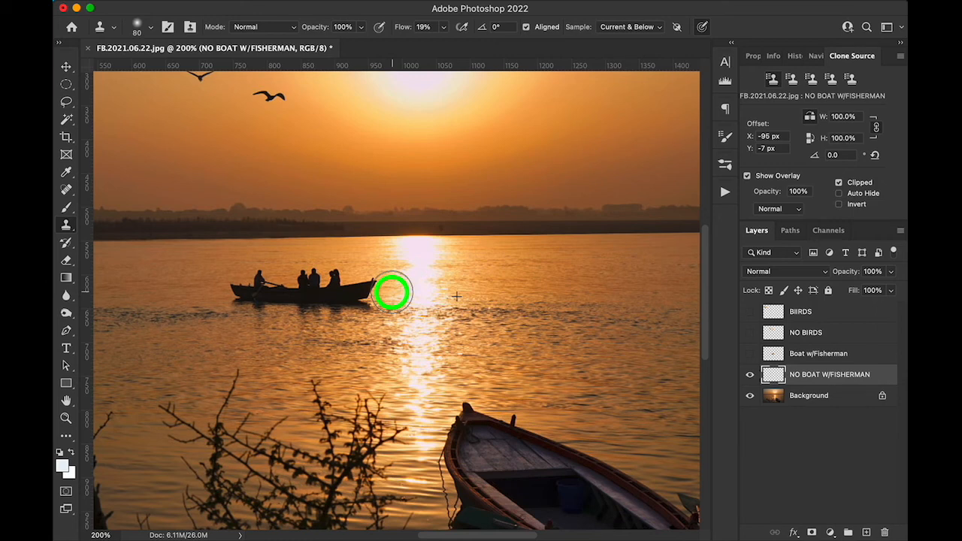
mouse_move(393, 292)
left_mouse_down()
mouse_move(271, 289)
mouse_move(319, 286)
left_mouse_up()
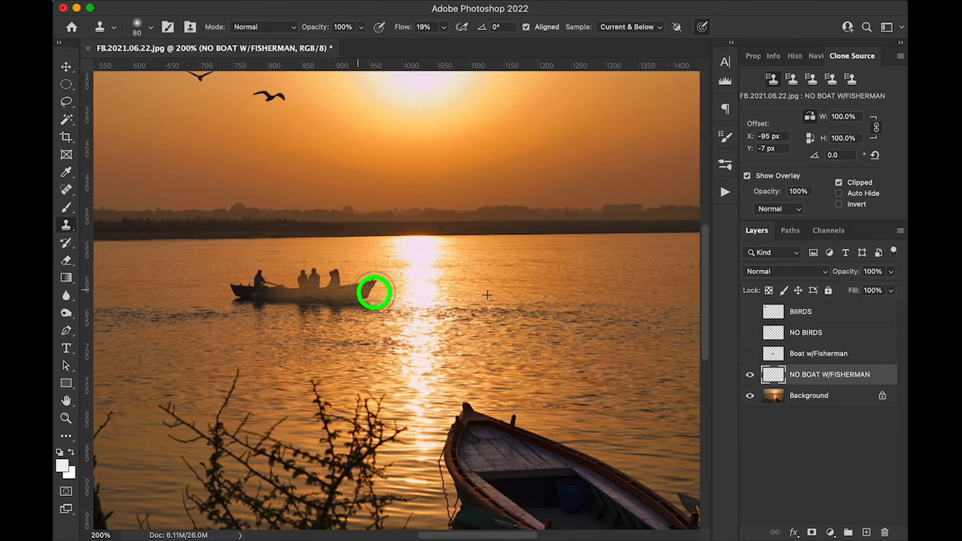
left_click(375, 293)
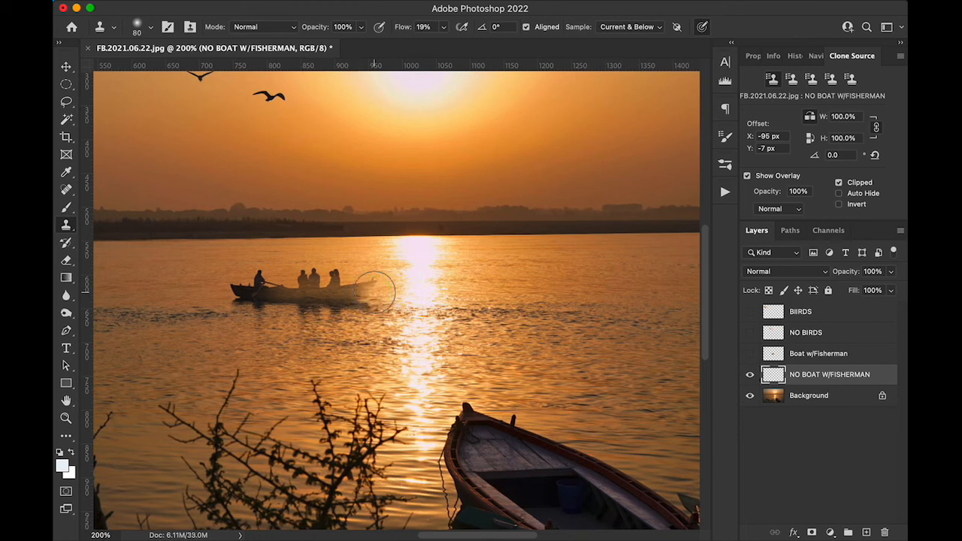
key("super+z")
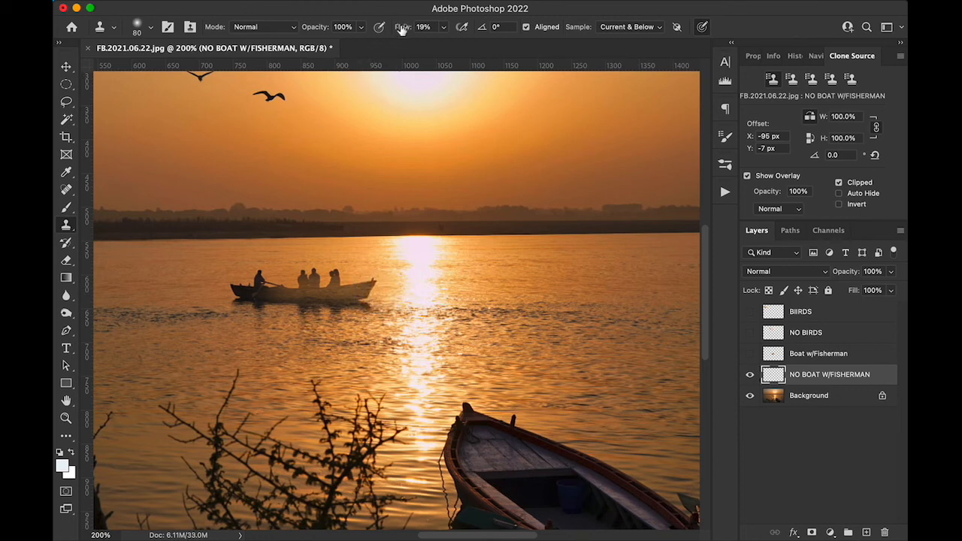
Step: Clone the mirrored water over the whole fishermen's boat at 100% flow, and compare the water with the NO BOAT W/FISHERMAN layer hidden and shown
left_click_drag(402, 28, 591, 18)
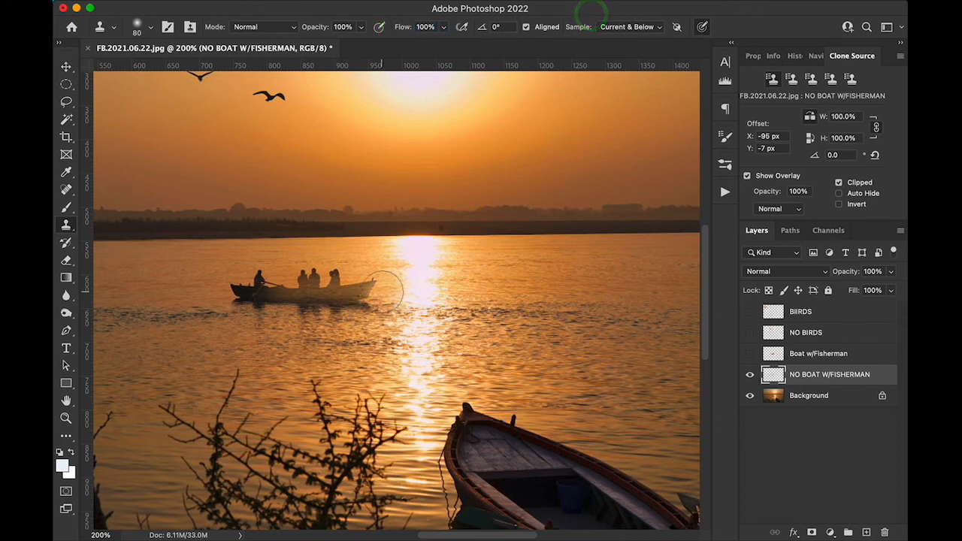
left_click_drag(386, 291, 247, 289)
mouse_move(242, 288)
left_mouse_down()
mouse_move(344, 279)
mouse_move(173, 309)
mouse_move(365, 297)
mouse_move(150, 318)
mouse_move(326, 302)
left_mouse_up()
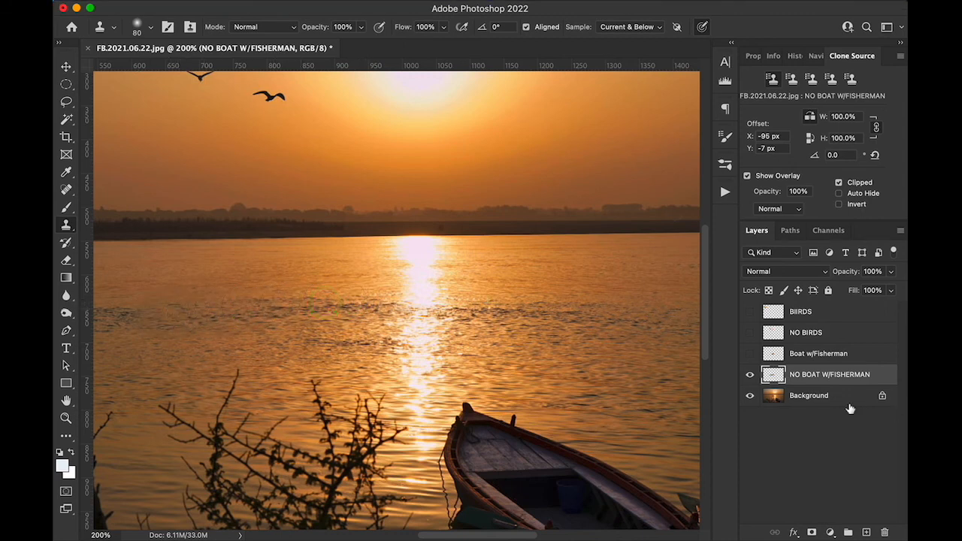
left_click(749, 375)
left_click(749, 376)
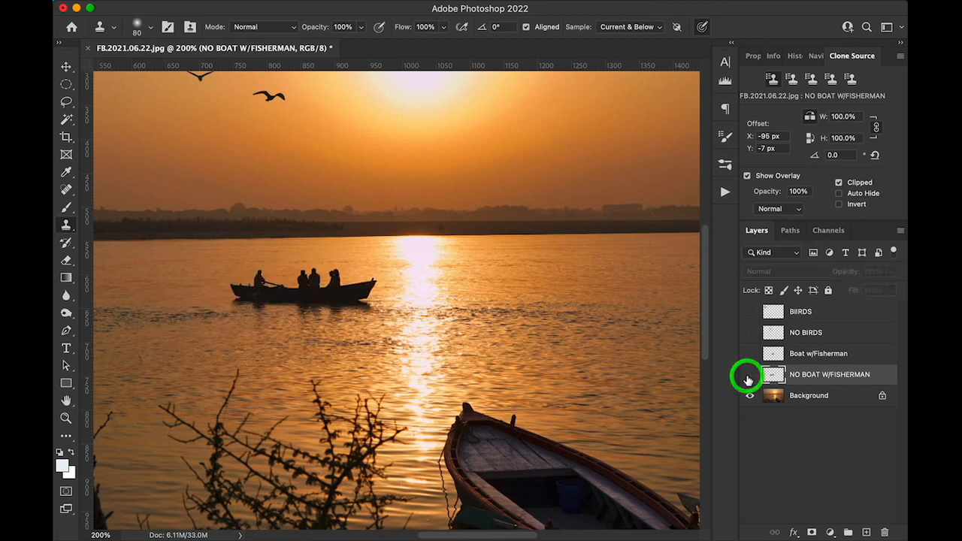
left_click(749, 376)
left_click(748, 377)
left_click(748, 380)
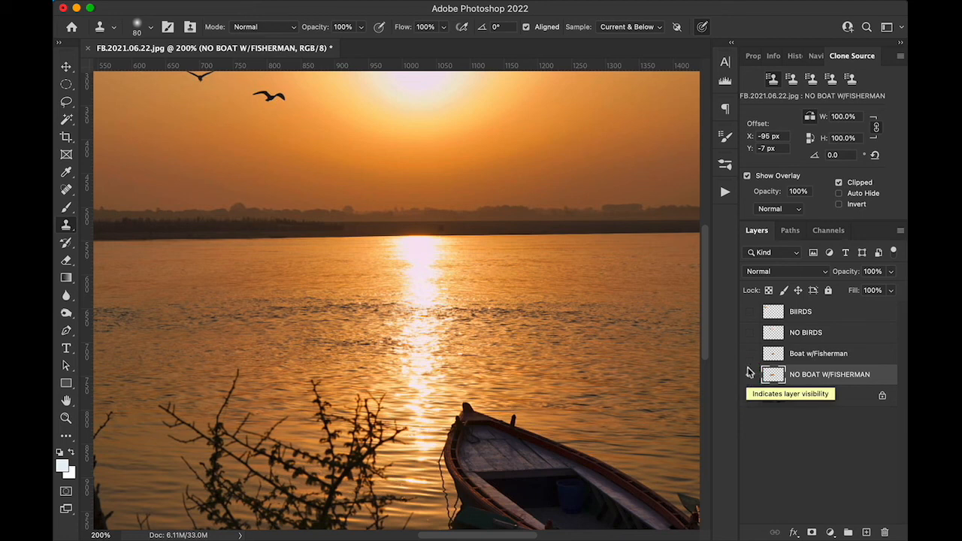
Step: Show the Boat w/Fisherman layer, moved slightly left across the water, and set its blending mode to Darken
key("super+0")
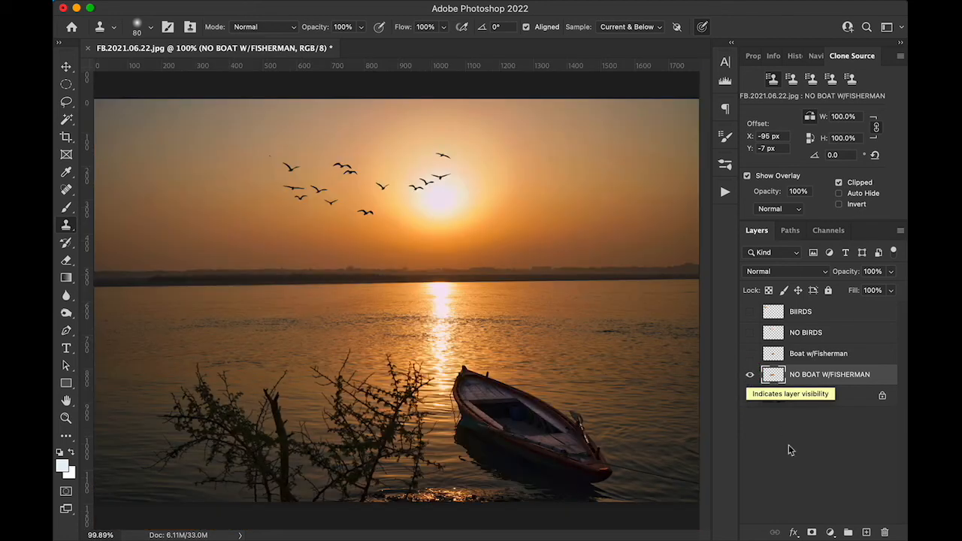
left_click(750, 354)
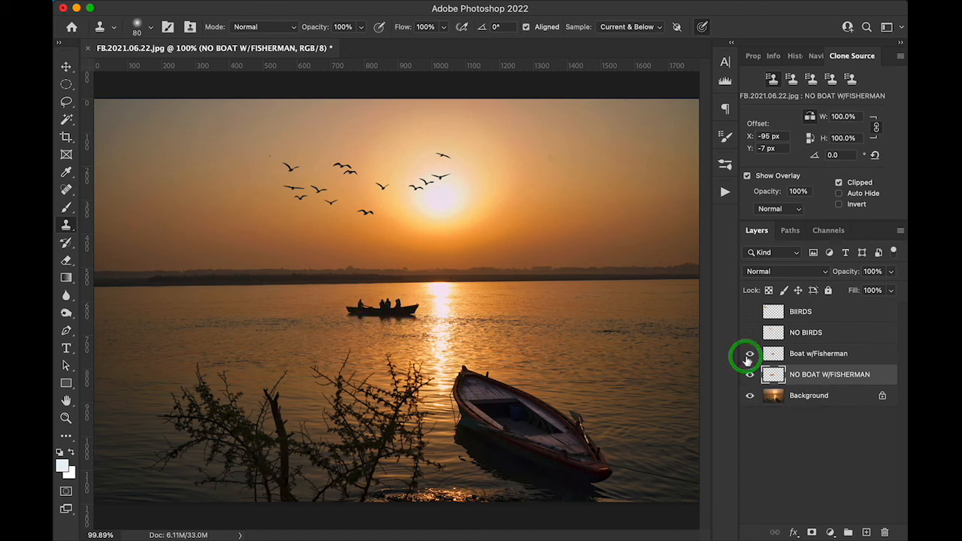
left_click(836, 355)
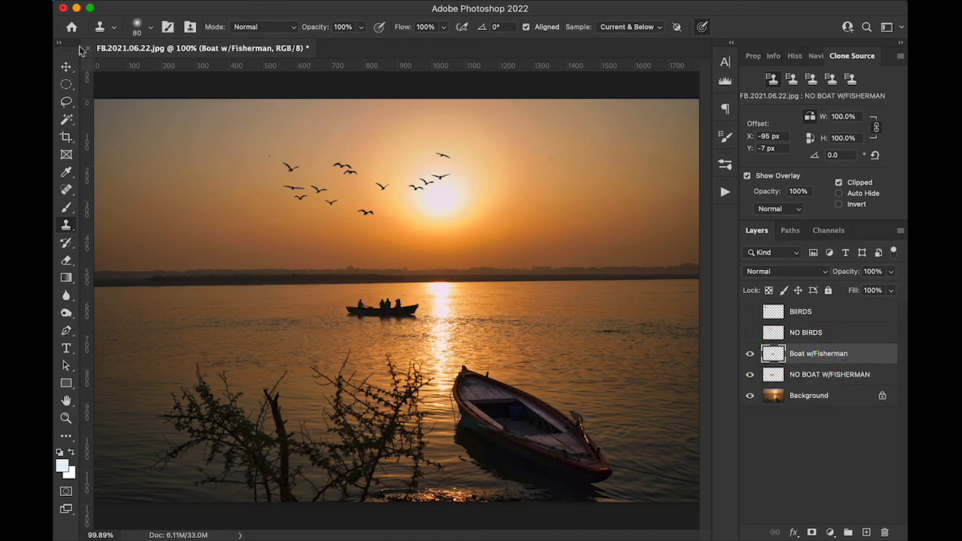
left_click(66, 67)
mouse_move(387, 310)
left_mouse_down()
mouse_move(344, 320)
mouse_move(349, 314)
left_mouse_up()
left_click(805, 272)
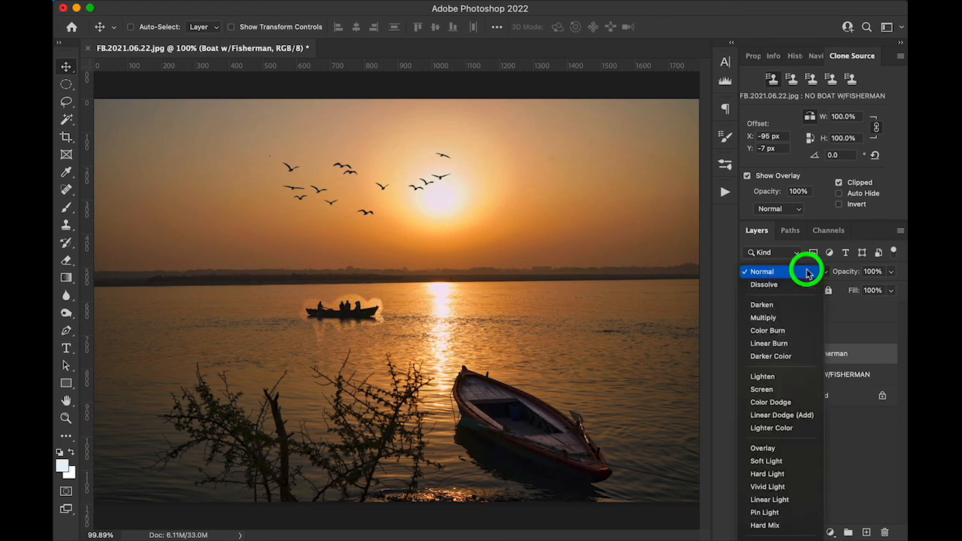
left_click(794, 306)
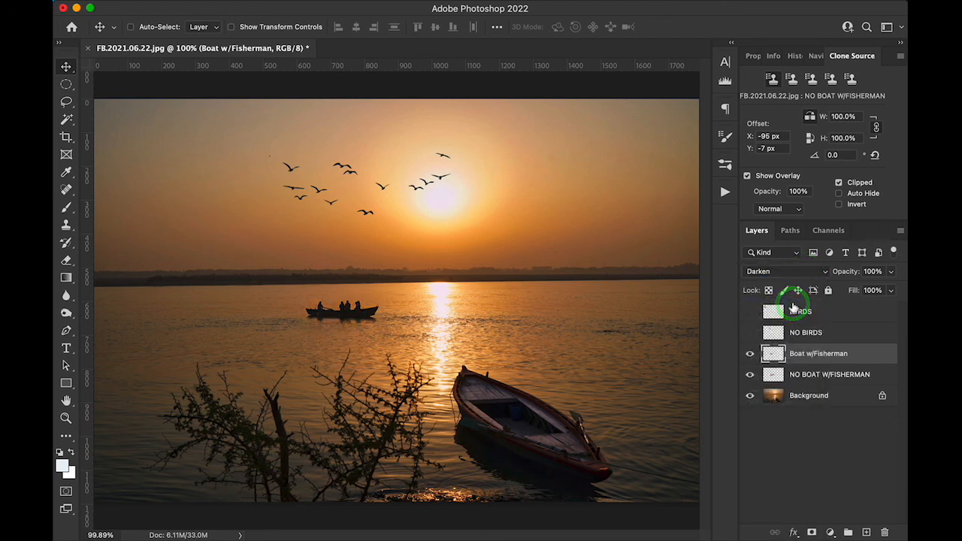
Step: Show the NO BIRDS and BIIRDS layers
left_click(749, 332)
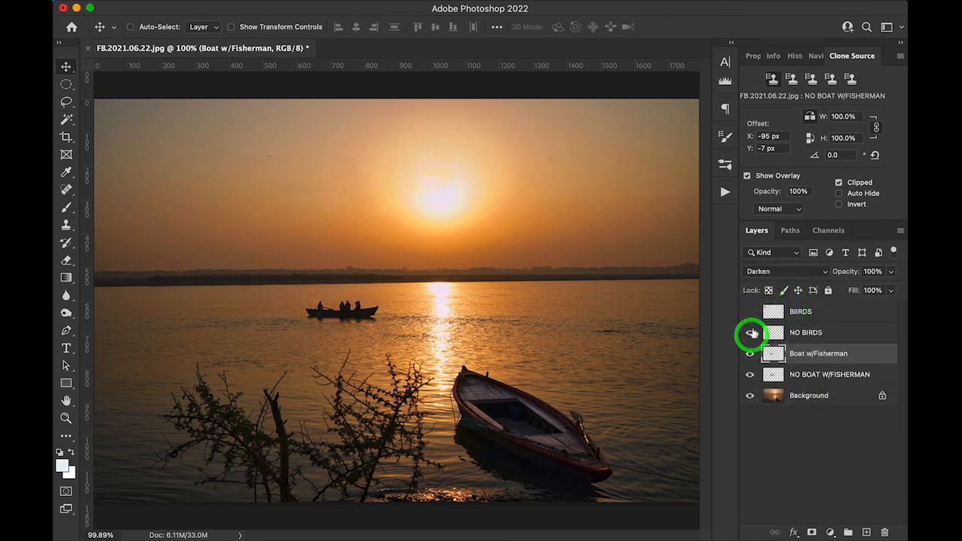
left_click(750, 311)
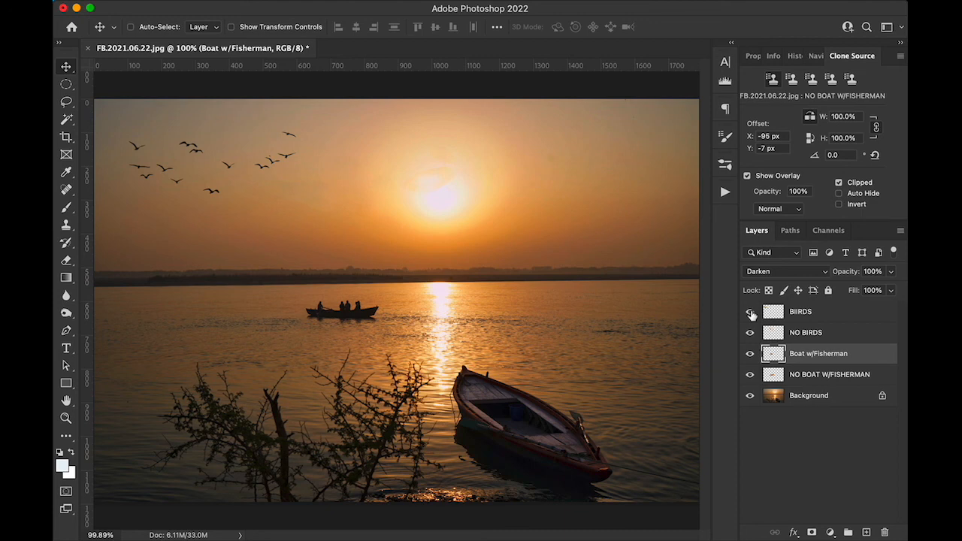
Step: Try flipping the BIIRDS layer horizontally and moving it to the sky right of the sun, and undo the transform
left_click(846, 314)
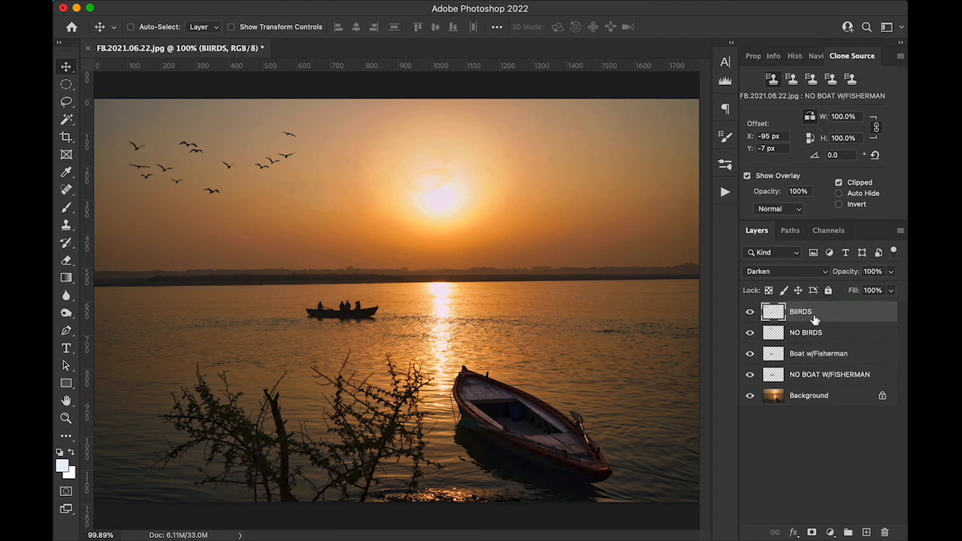
key("super")
key("super+t")
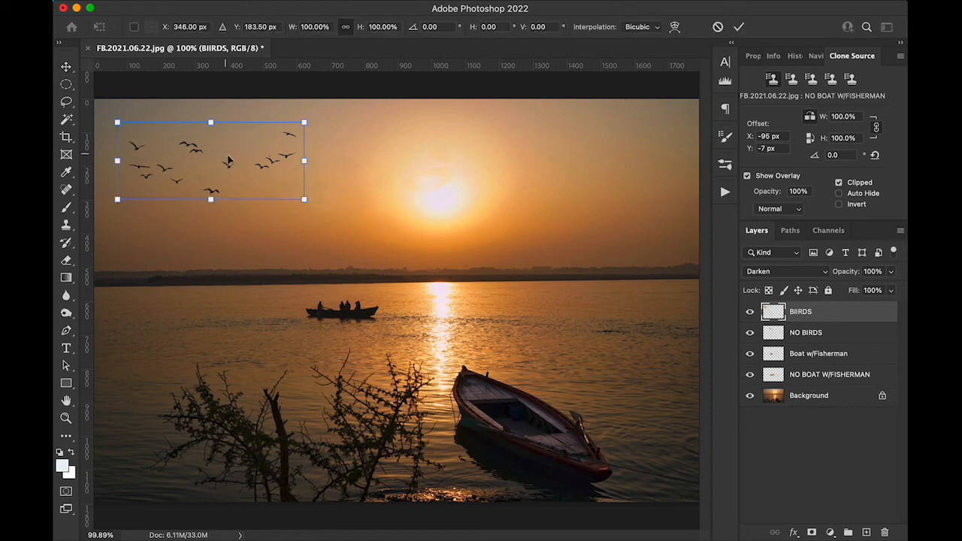
right_click(224, 160)
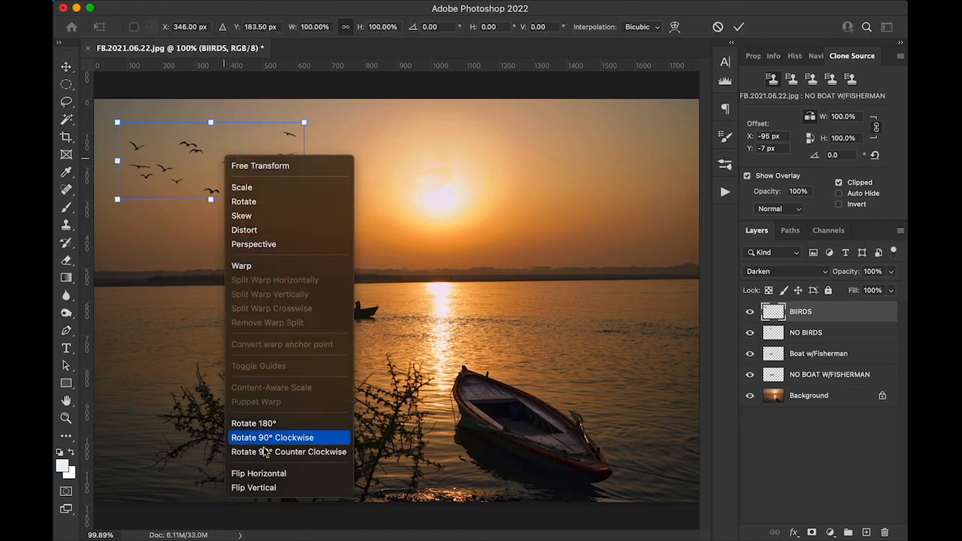
left_click(273, 474)
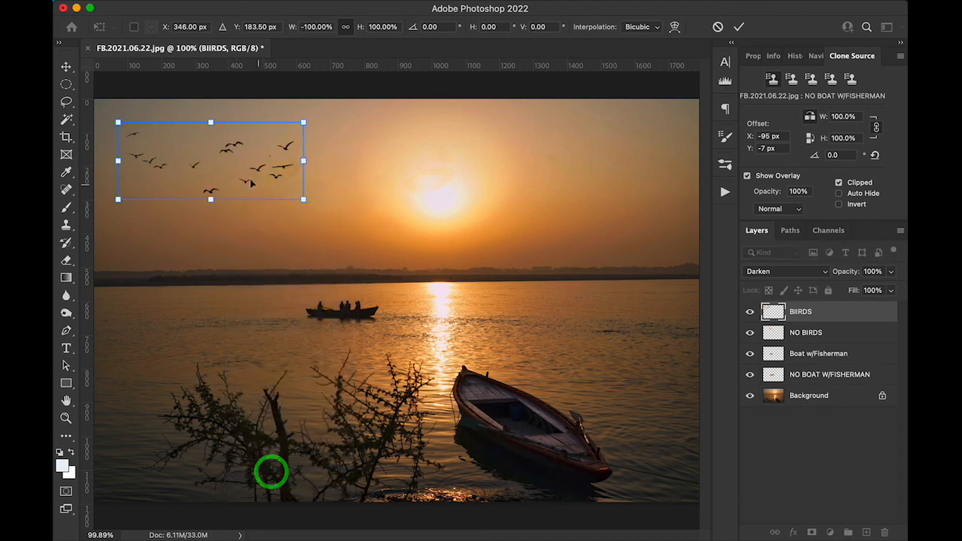
left_click_drag(254, 161, 613, 147)
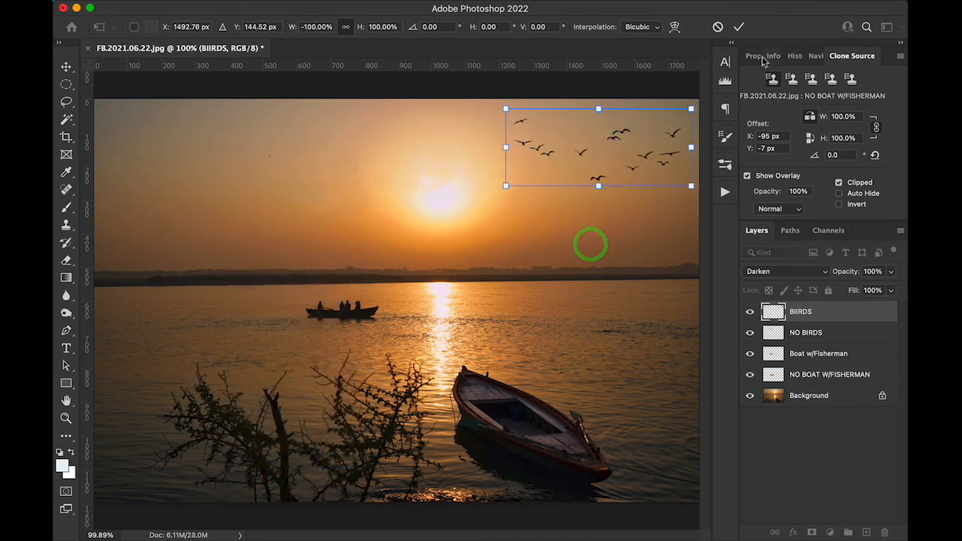
left_click(741, 28)
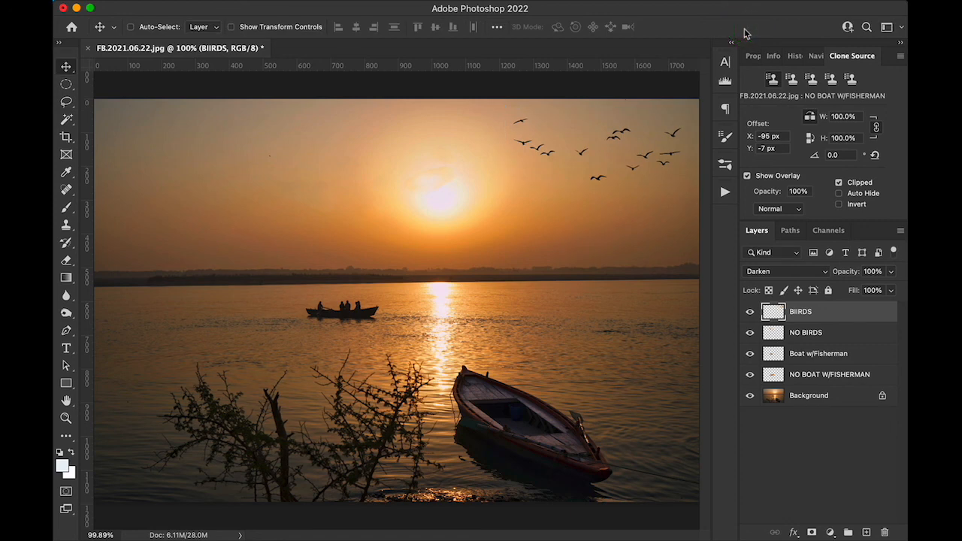
key("super+z")
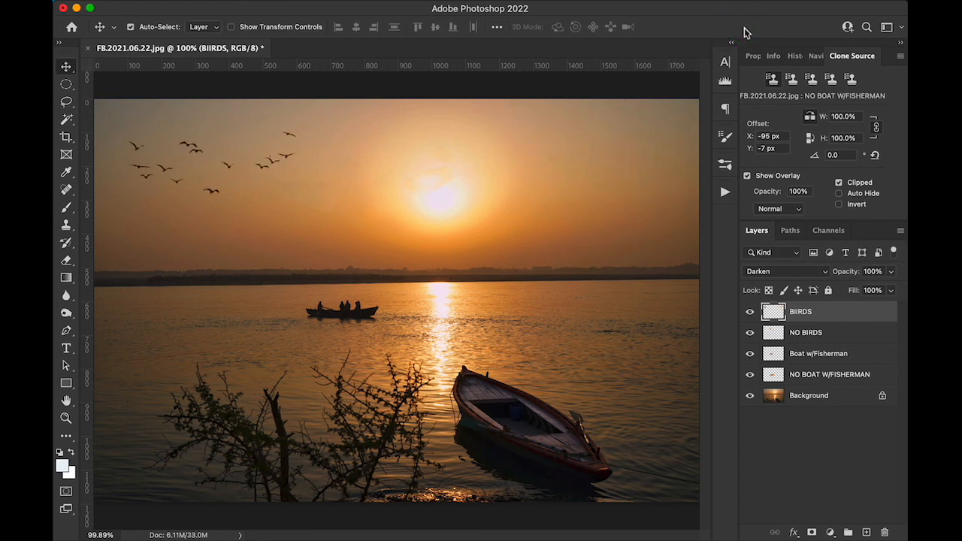